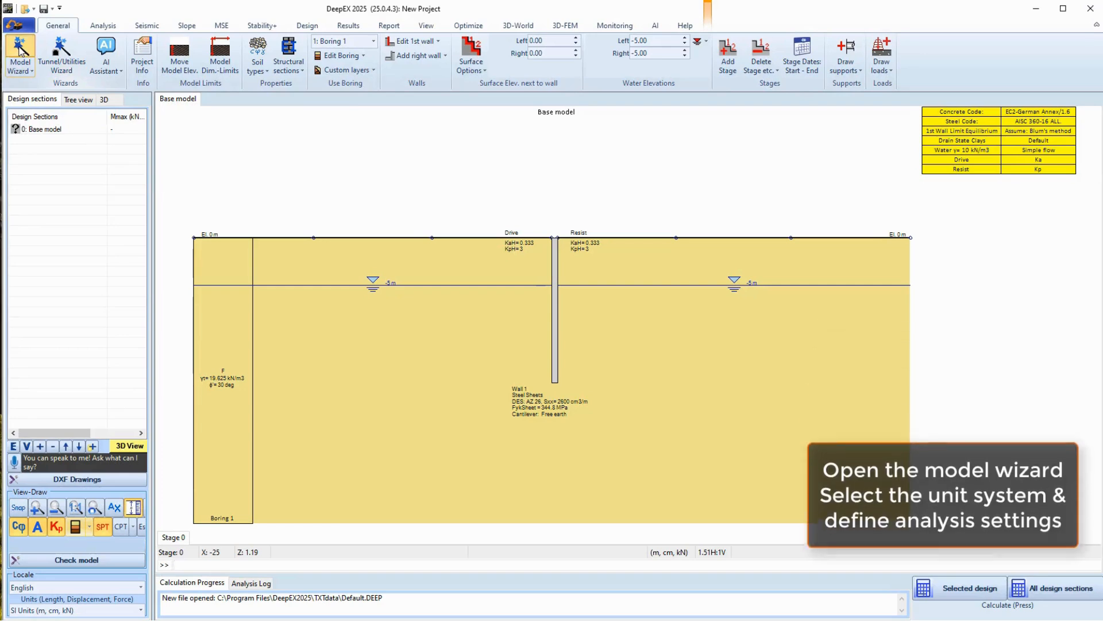
# Start a new wizard model in SI units, keeping Limit equilibrium analysis
pyautogui.click(22, 50)
pyautogui.click(229, 276)
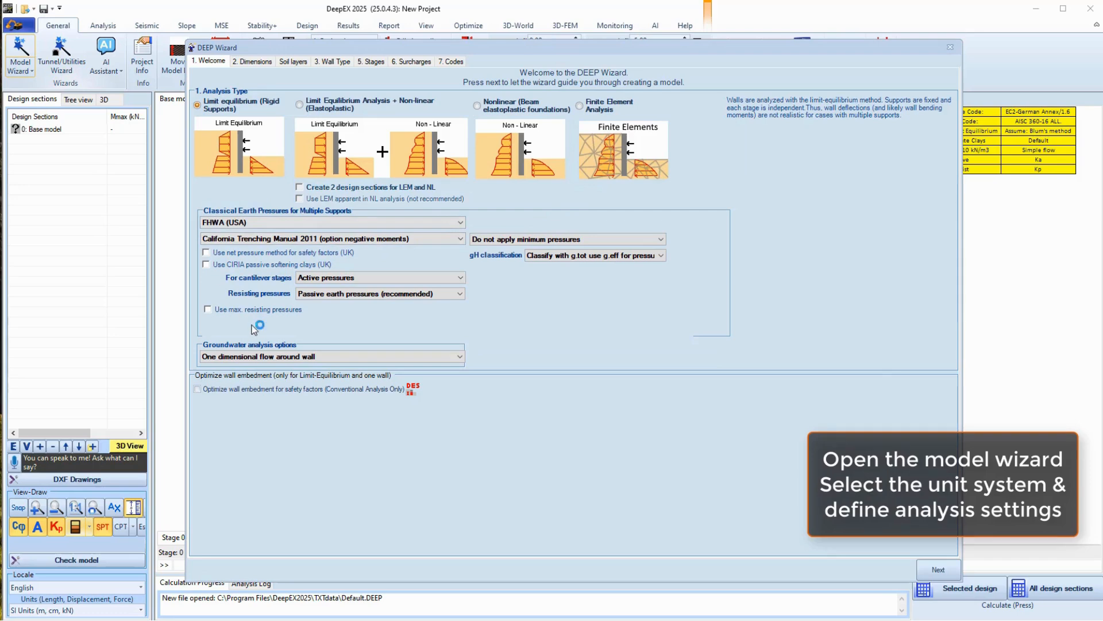
pyautogui.click(257, 62)
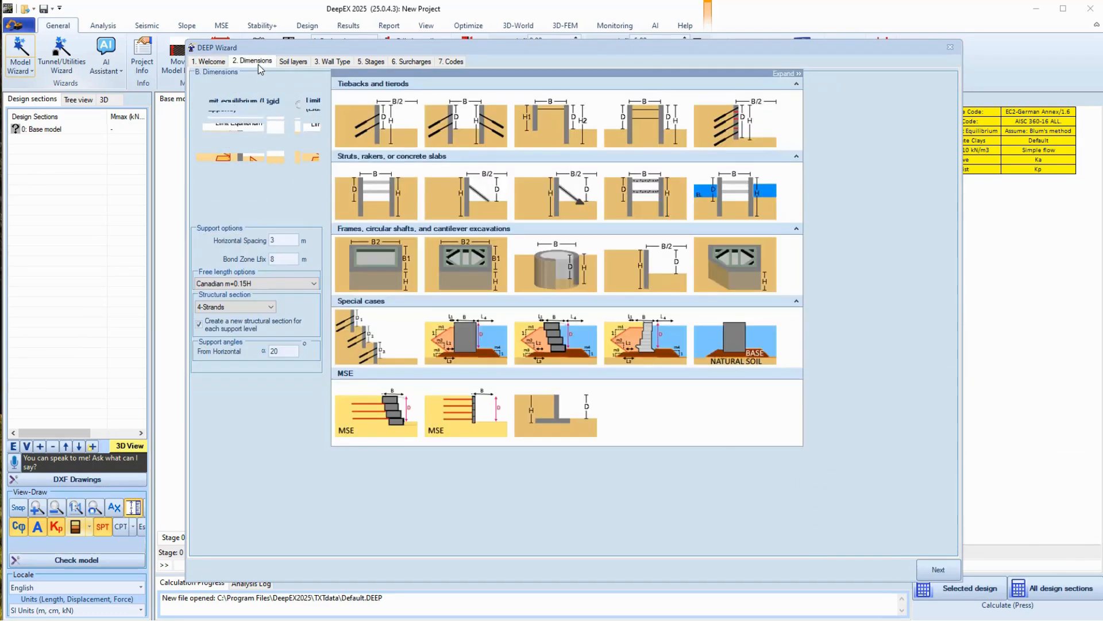
# Choose the horizontal-strut template with 9 m excavation depth, 15 m width and PM600X19 struts
pyautogui.click(379, 197)
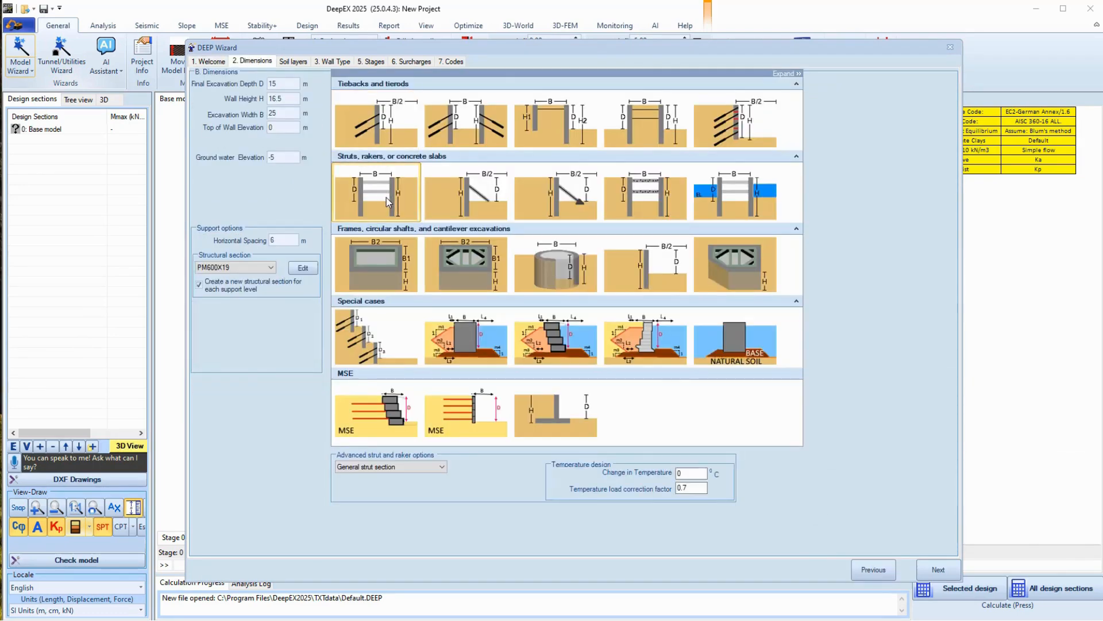
pyautogui.doubleClick(271, 83)
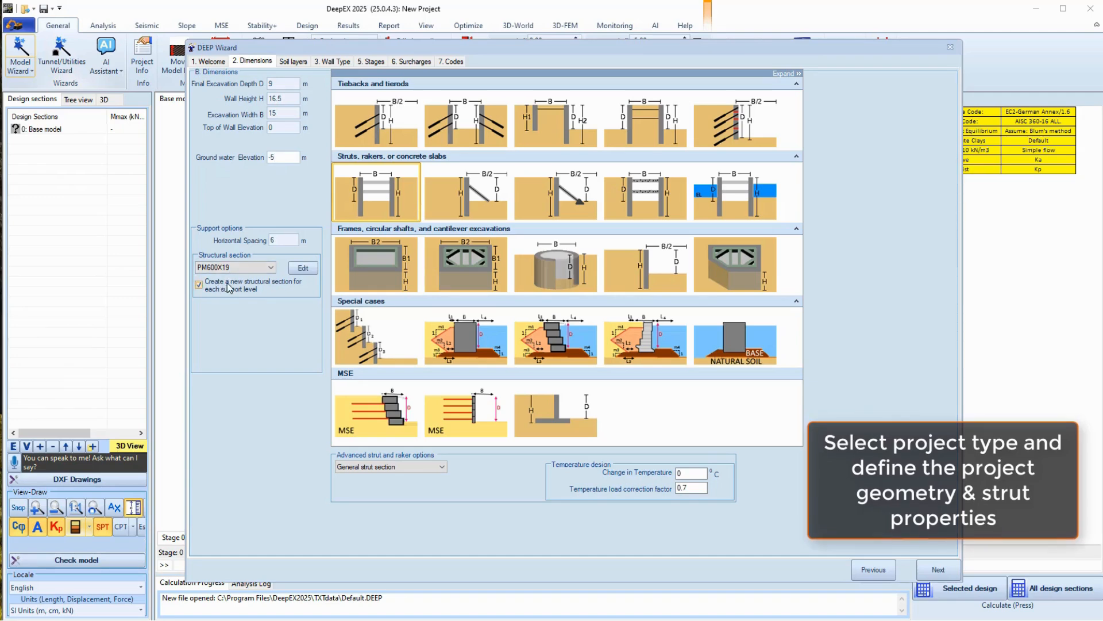
pyautogui.click(269, 268)
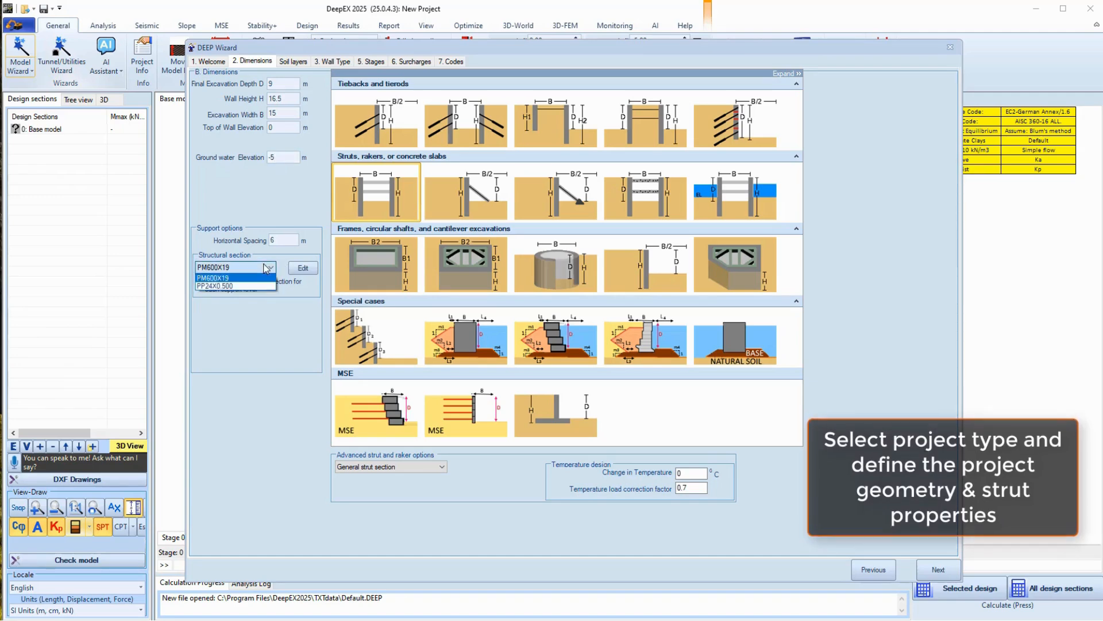
pyautogui.click(270, 268)
pyautogui.click(303, 267)
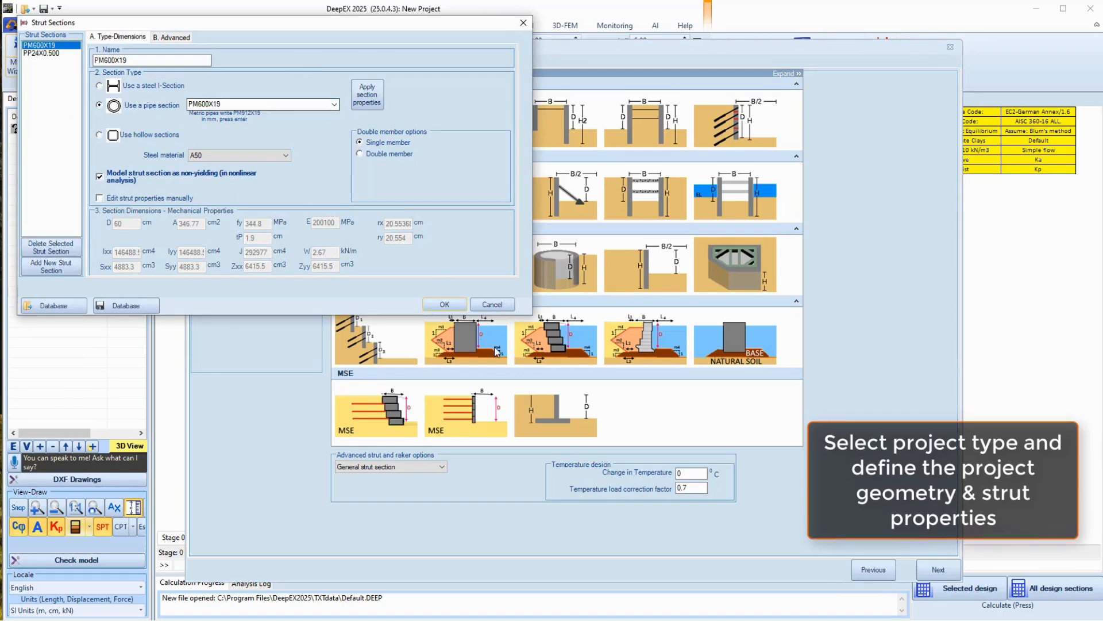
pyautogui.click(489, 304)
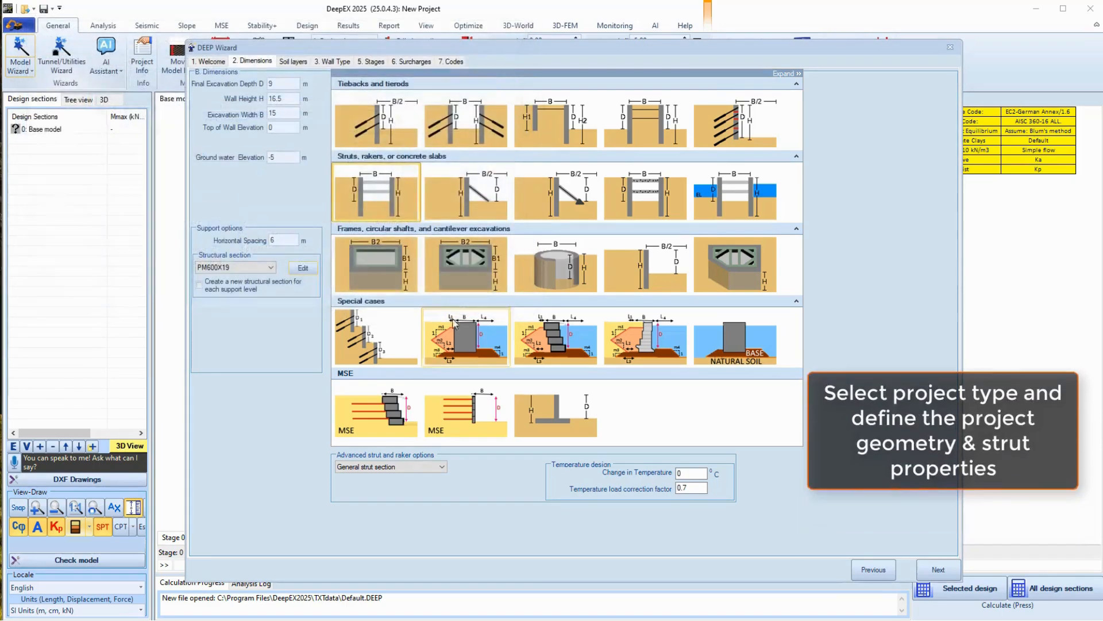
pyautogui.click(295, 62)
# Set soil S1's effective cohesion c' to 10 kPa and review the GT soil type
pyautogui.click(299, 122)
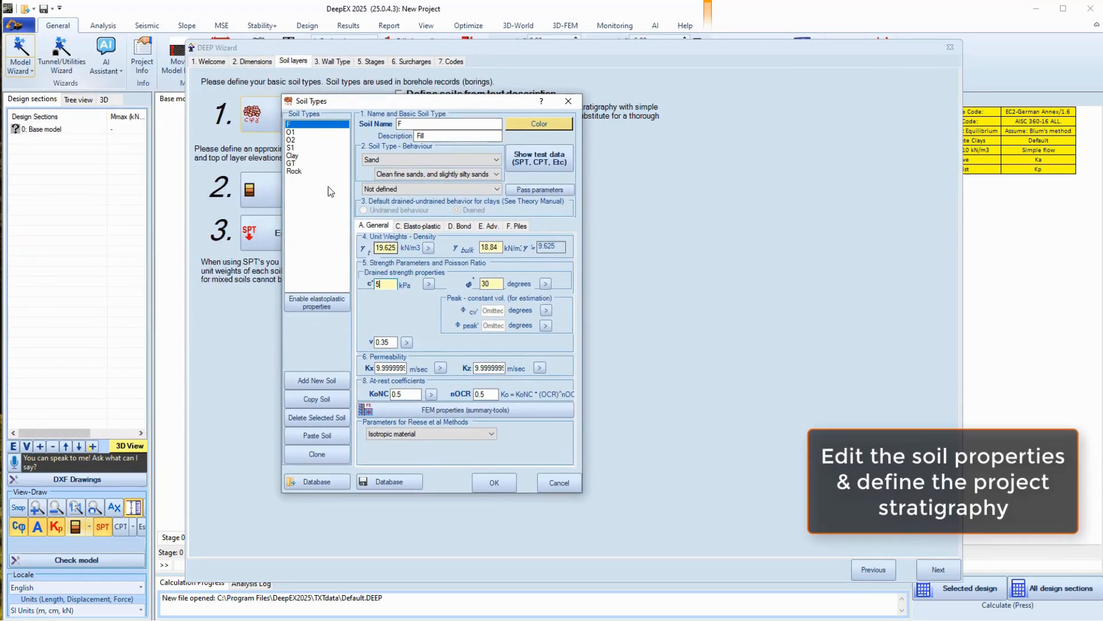
pyautogui.click(295, 148)
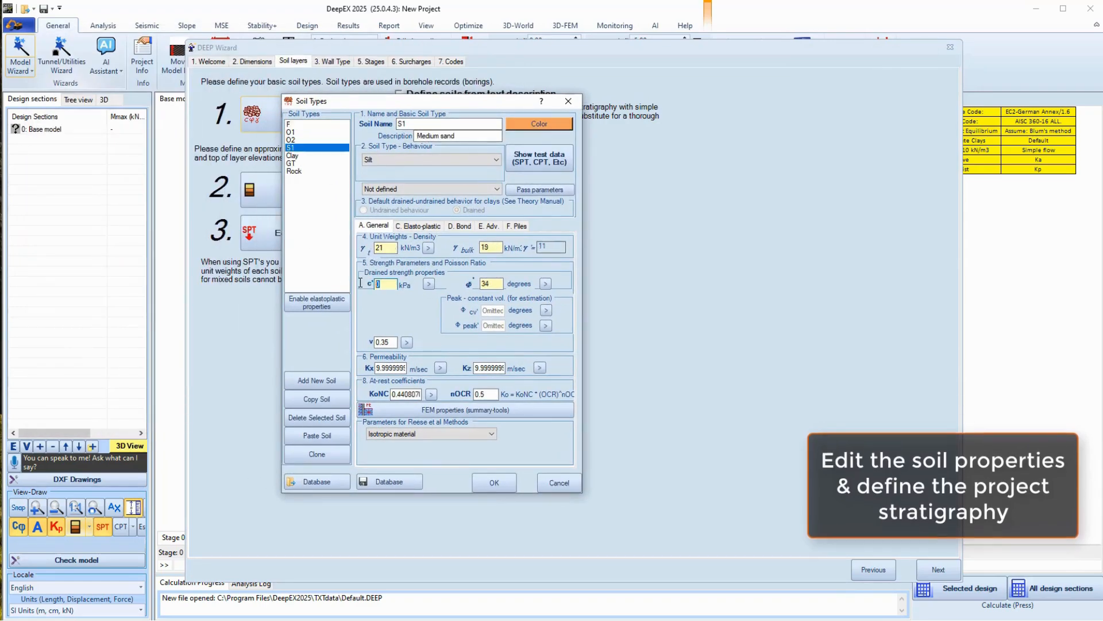
pyautogui.click(296, 163)
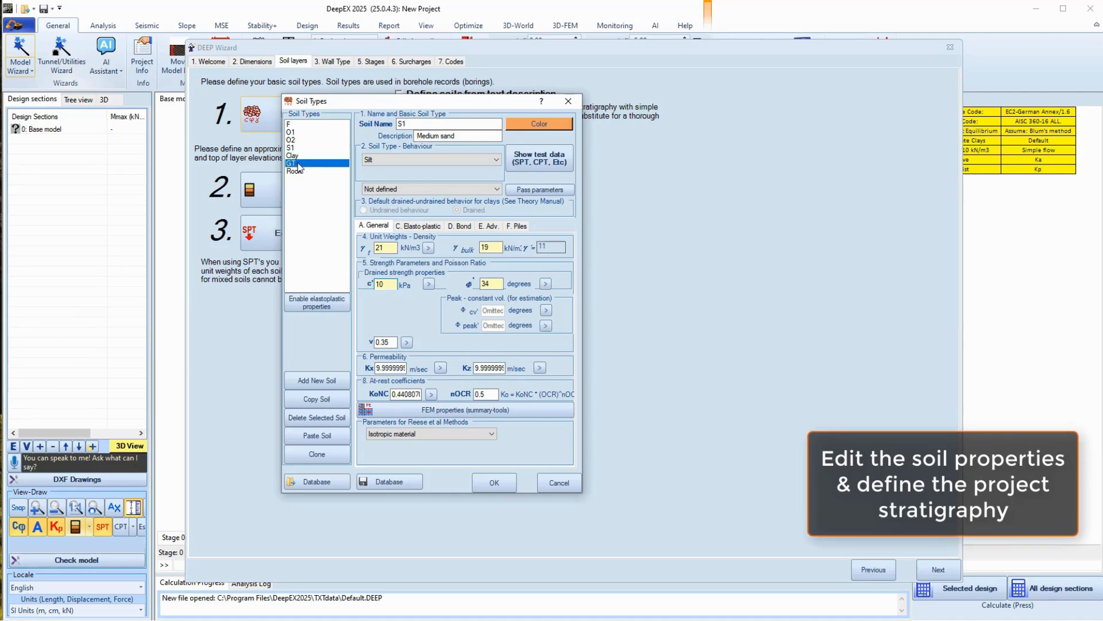
pyautogui.click(493, 481)
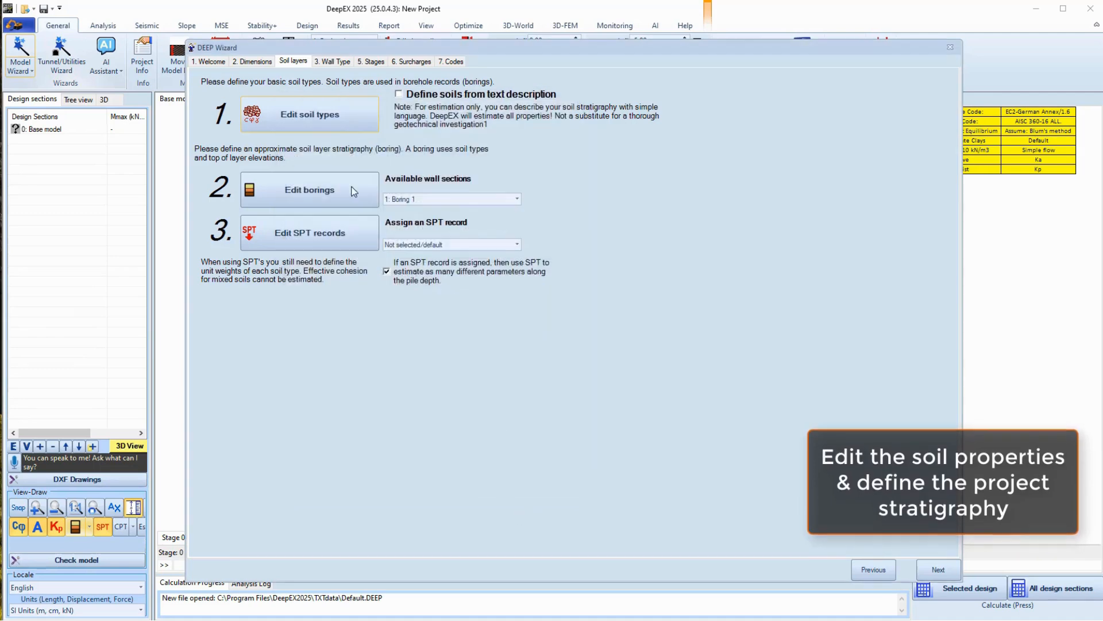
pyautogui.click(306, 185)
# Add Boring 1 layers of S1 from -2.5 m and GT from -7 m
pyautogui.click(582, 353)
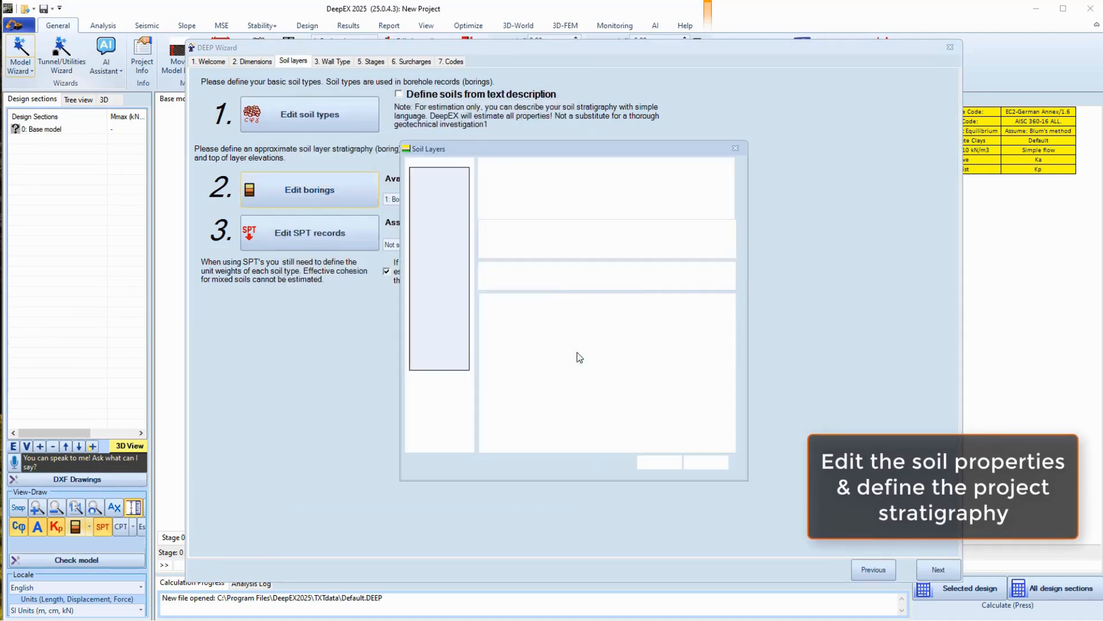
pyautogui.click(520, 343)
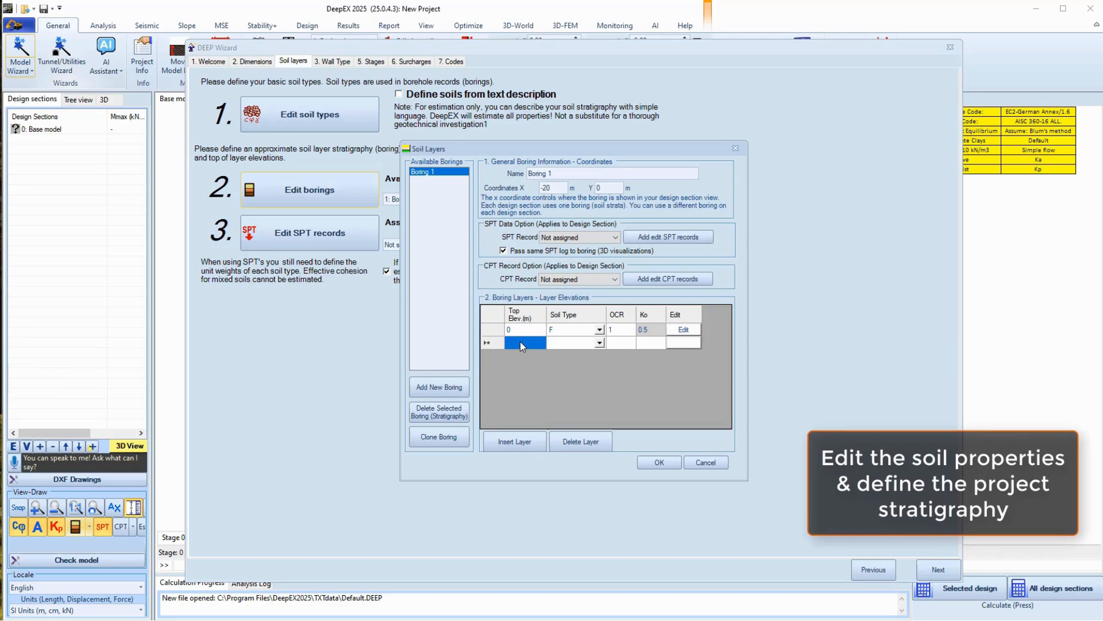
pyautogui.write('-2.5')
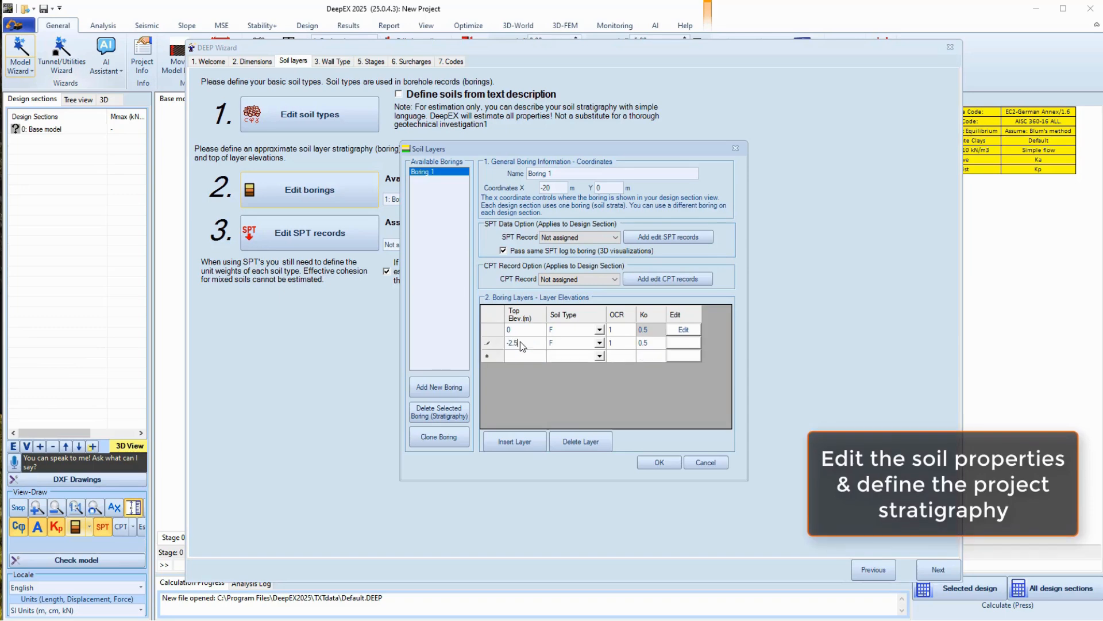
pyautogui.click(599, 343)
pyautogui.click(600, 343)
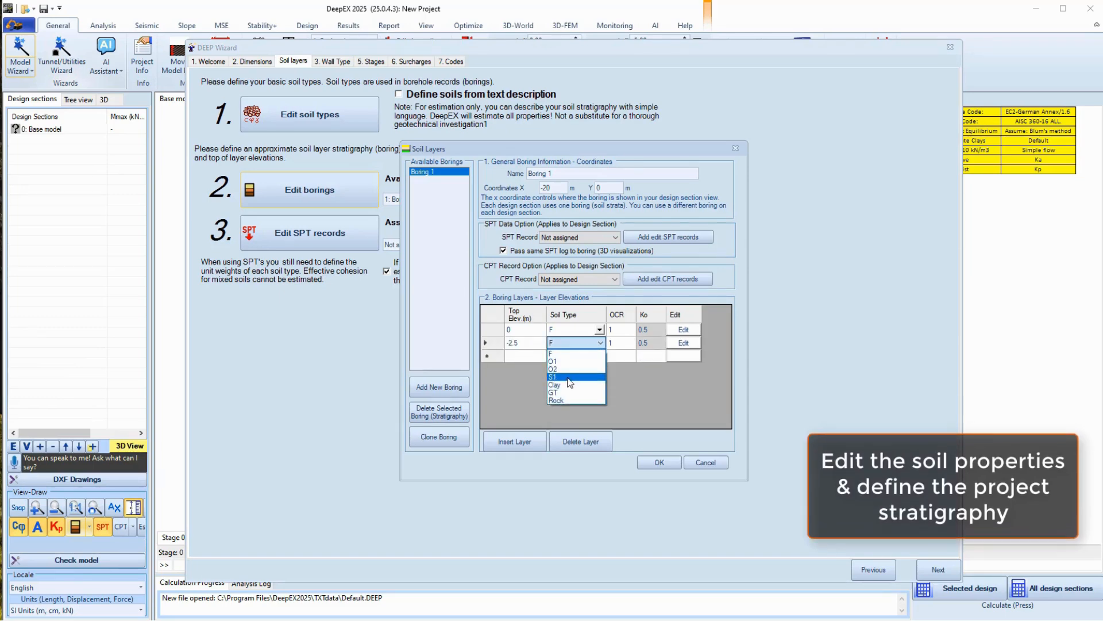
pyautogui.click(566, 367)
pyautogui.click(526, 356)
pyautogui.write('-')
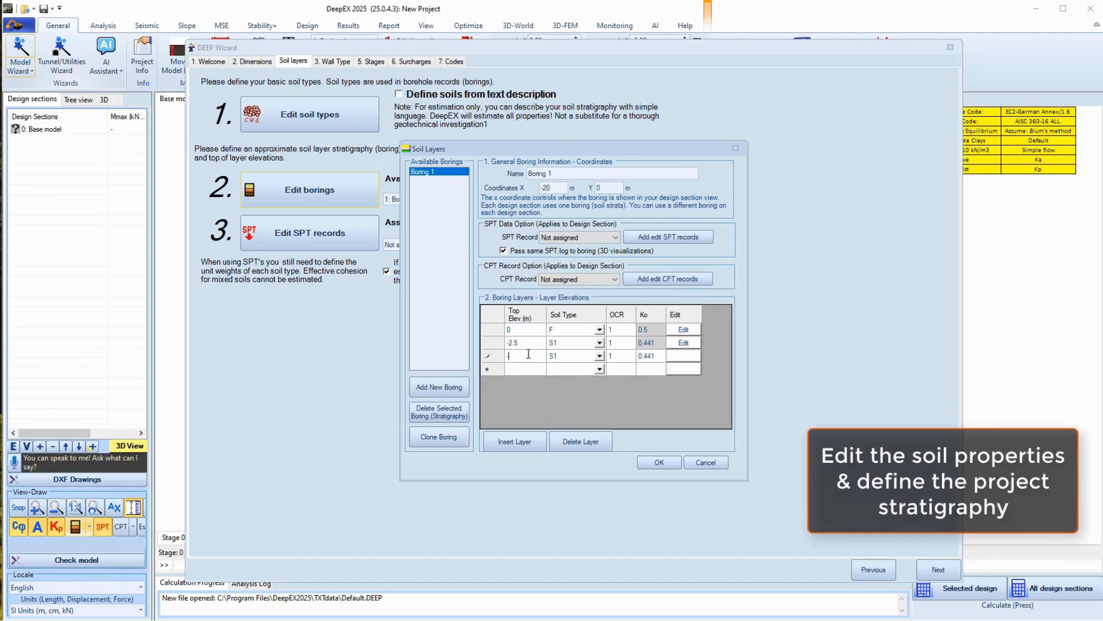
pyautogui.write('7')
pyautogui.click(576, 357)
pyautogui.click(600, 356)
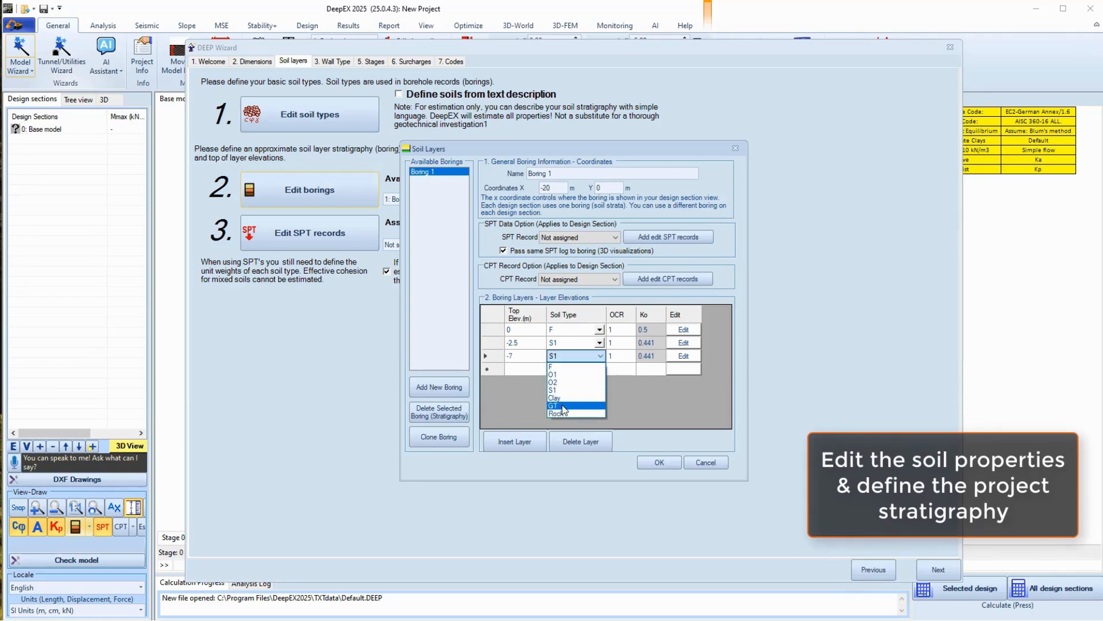
pyautogui.click(563, 406)
# Add a Rock layer from -15 m and save the boring layers
pyautogui.click(534, 370)
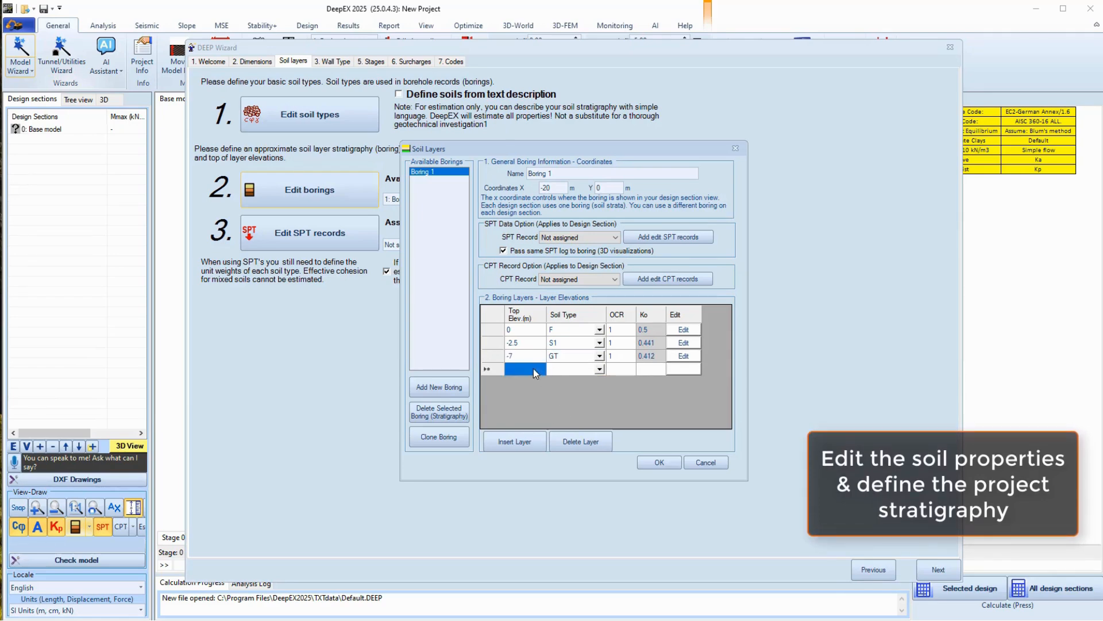
pyautogui.write('-1')
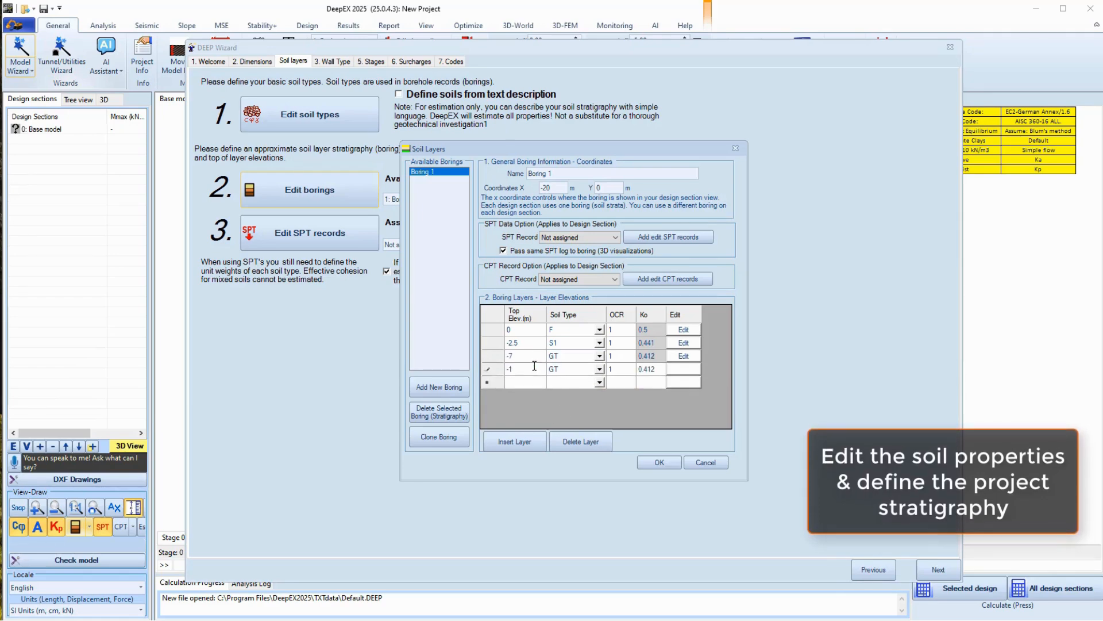
pyautogui.click(597, 368)
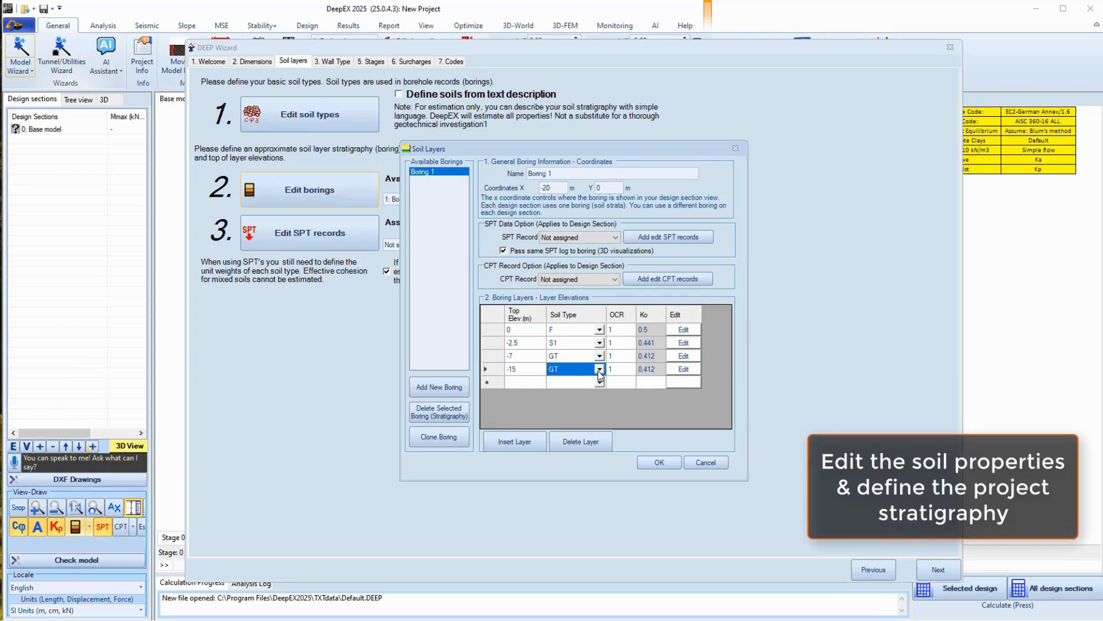
pyautogui.click(569, 428)
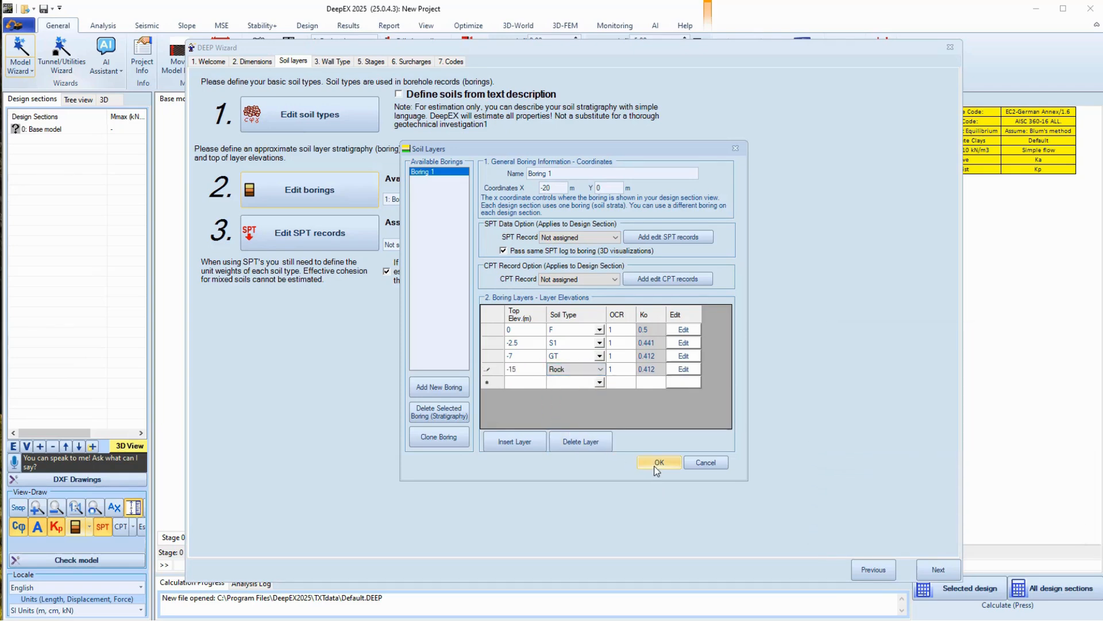
pyautogui.click(655, 463)
pyautogui.click(336, 62)
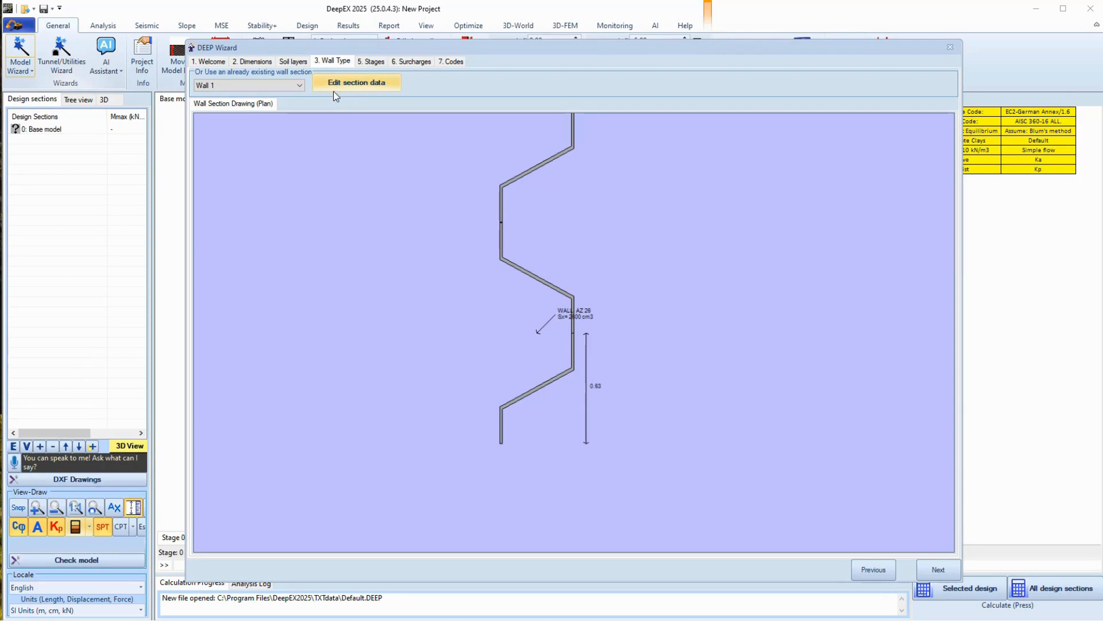
# Set Wall 1 to reinforced secant piles with width d 0.8 m and horizontal spacing S 1.2 m
pyautogui.click(333, 91)
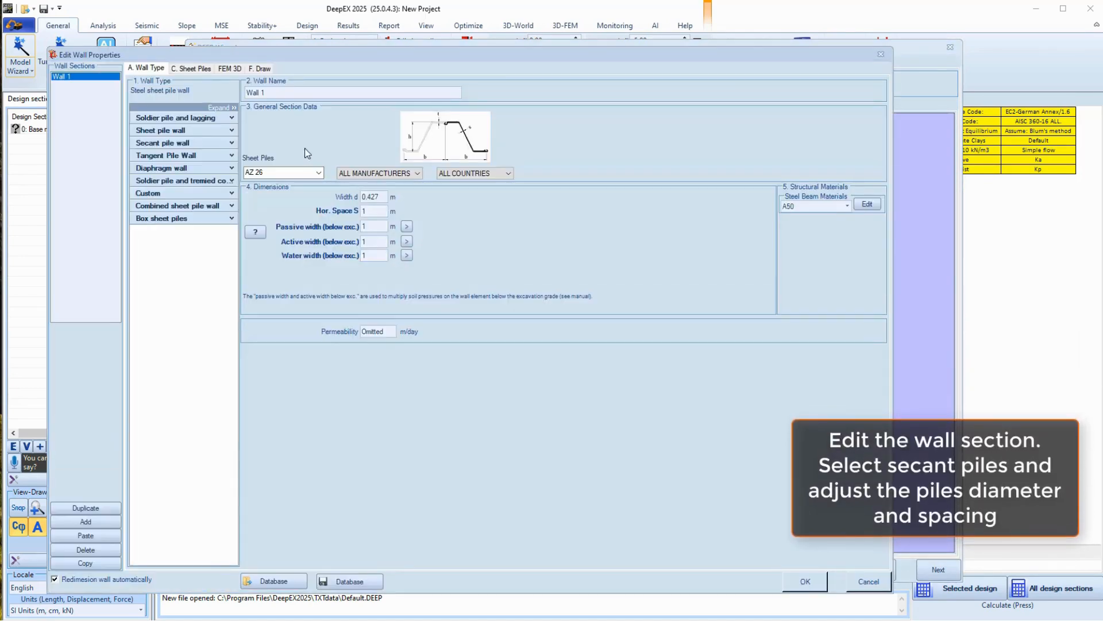
pyautogui.click(233, 143)
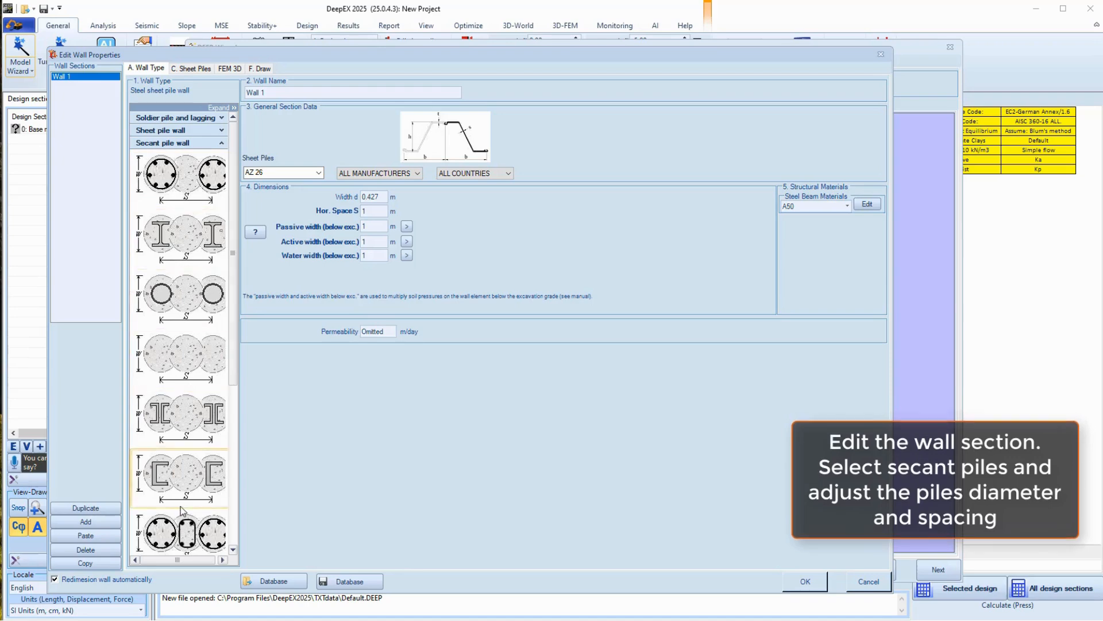
pyautogui.click(185, 178)
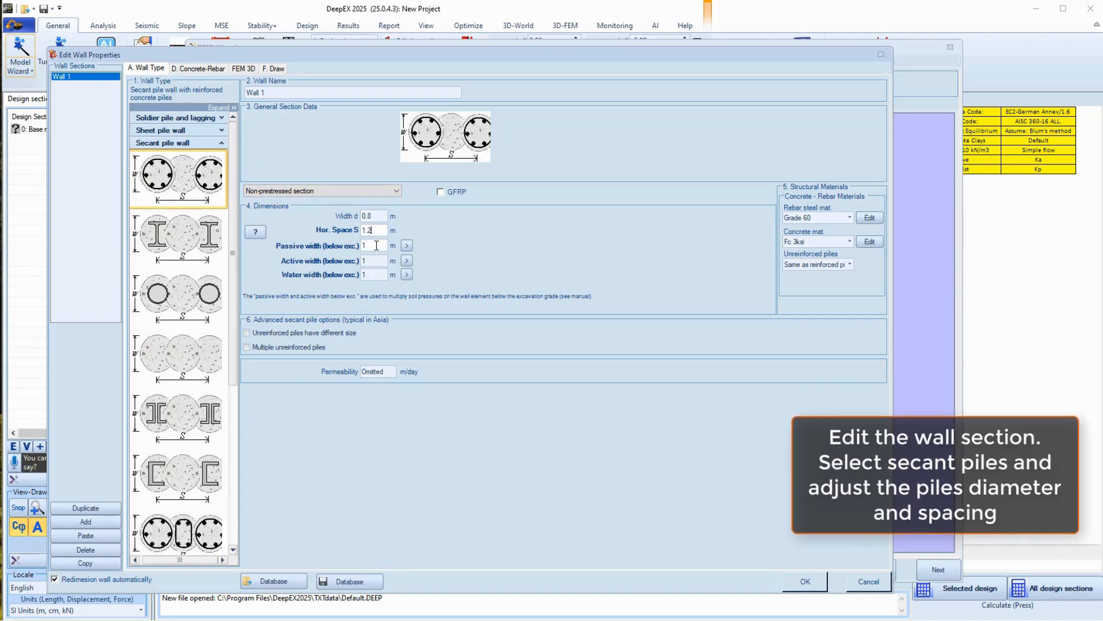
pyautogui.click(276, 67)
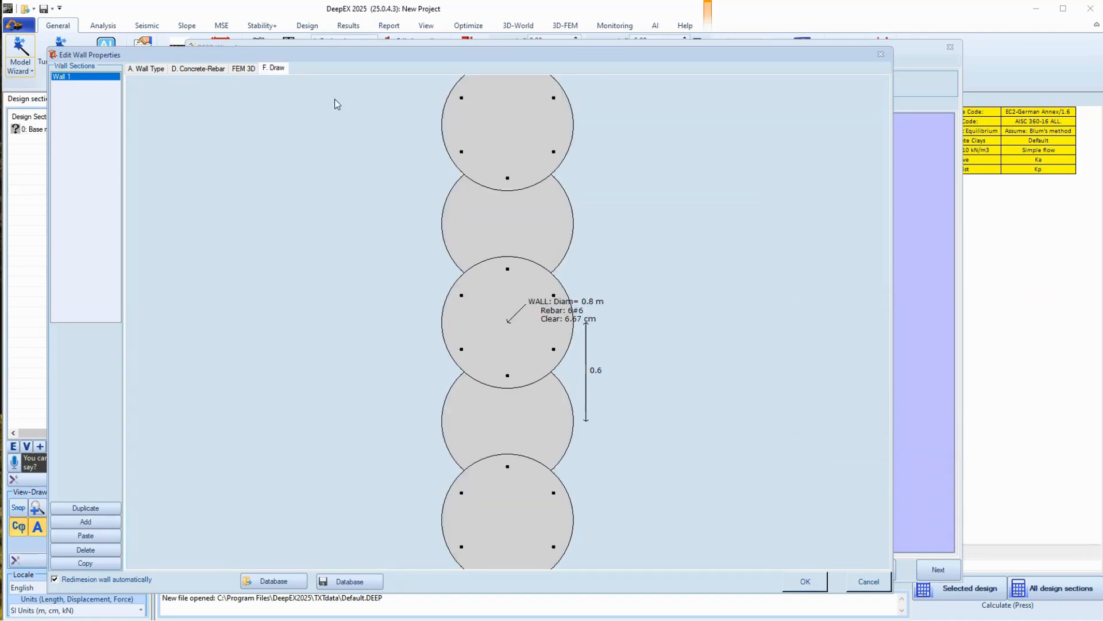
pyautogui.click(147, 67)
# Give the piles N=8 Φ22 longitudinal bars and Φ10 shear bars at sV=10 cm
pyautogui.click(201, 69)
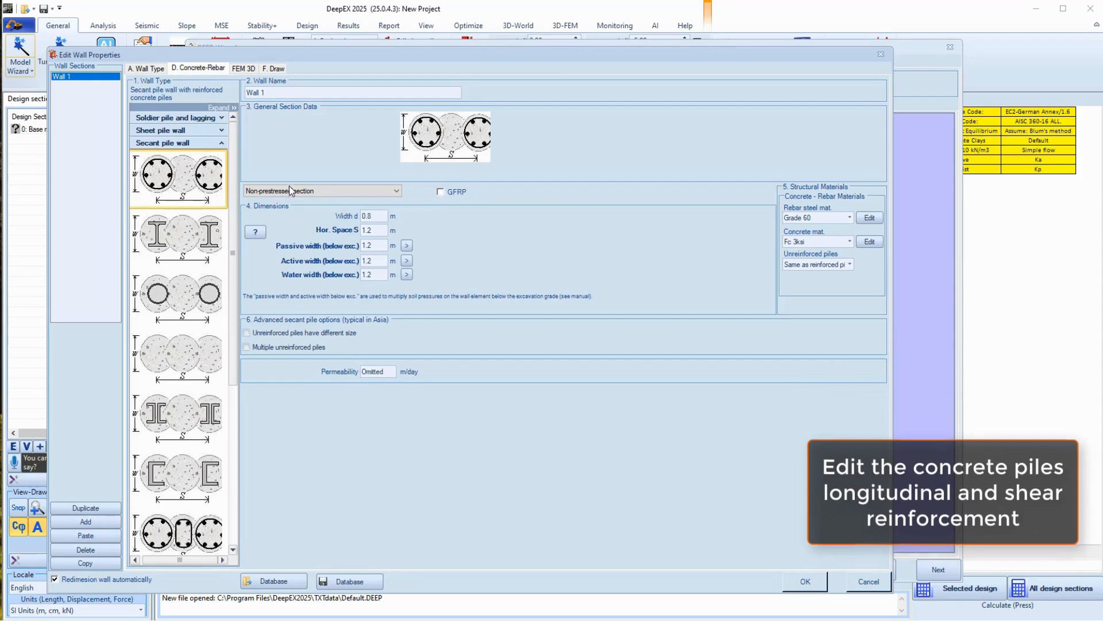
pyautogui.moveTo(154, 185); pyautogui.dragTo(135, 188)
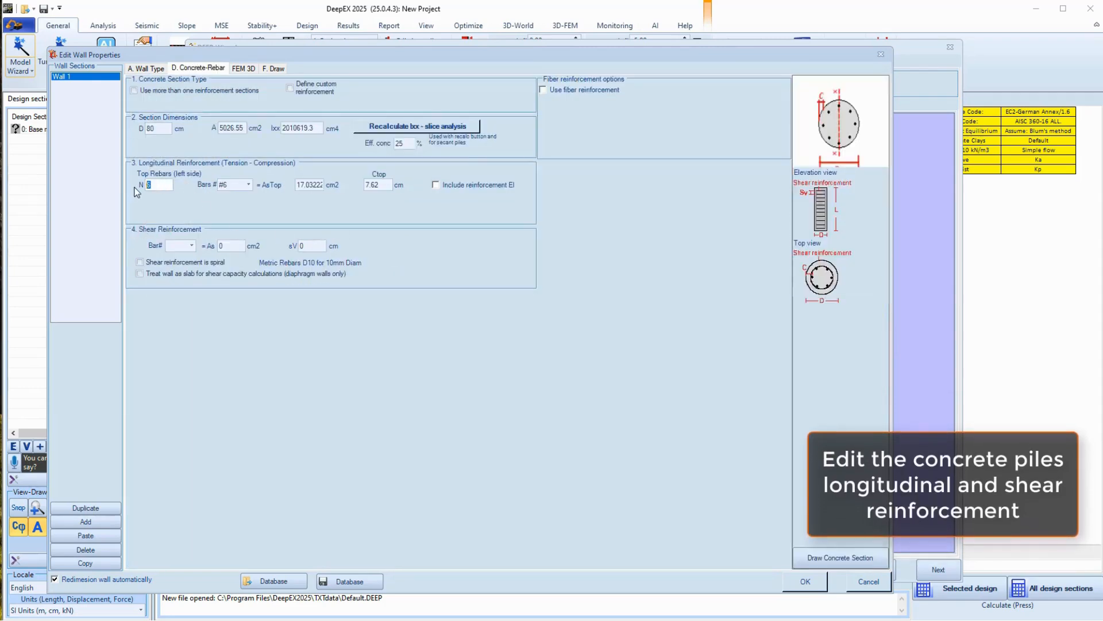
pyautogui.click(248, 184)
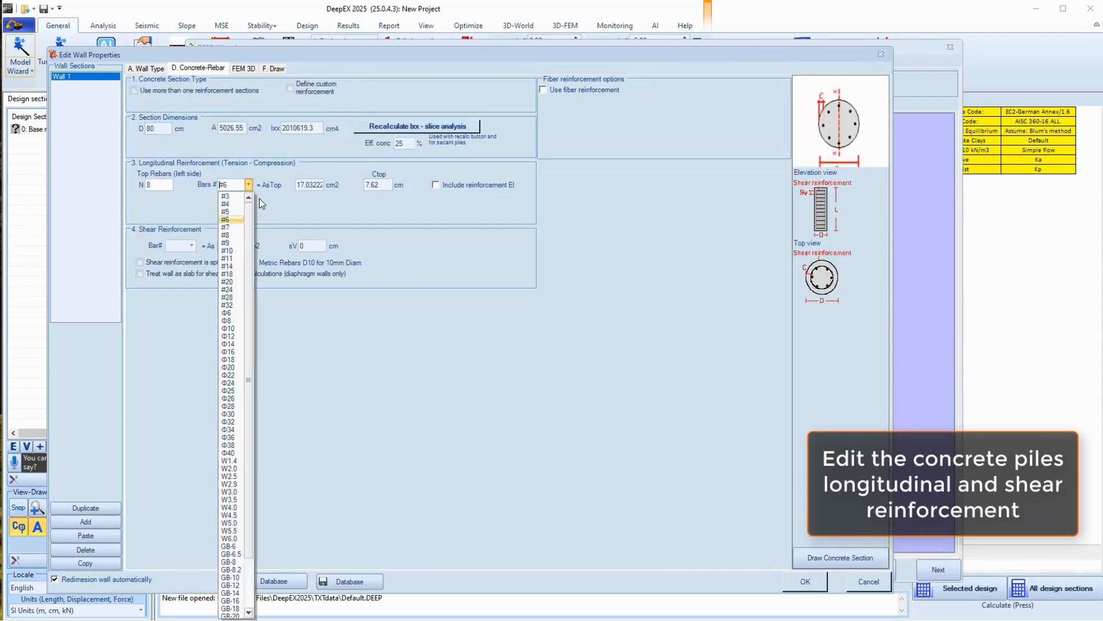
pyautogui.click(232, 375)
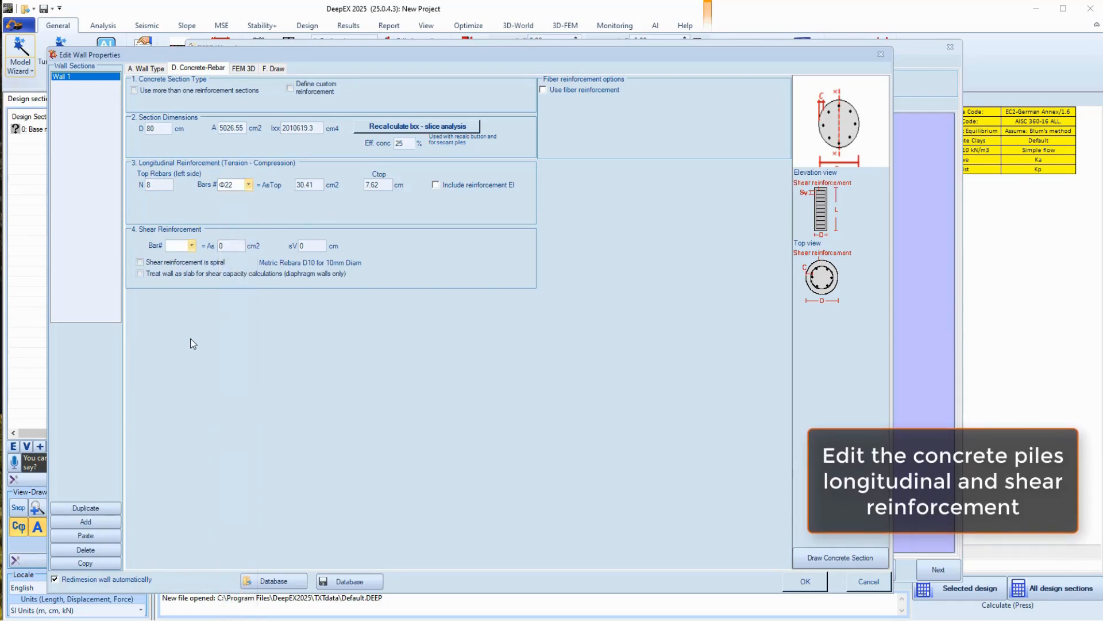
pyautogui.click(191, 246)
pyautogui.click(176, 390)
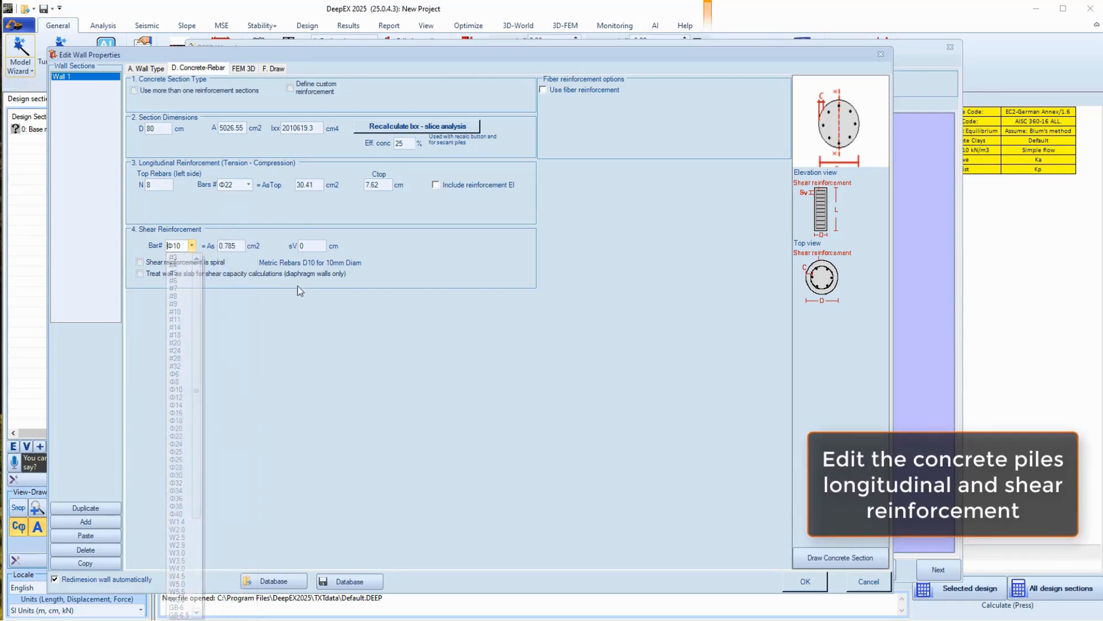
pyautogui.click(300, 245)
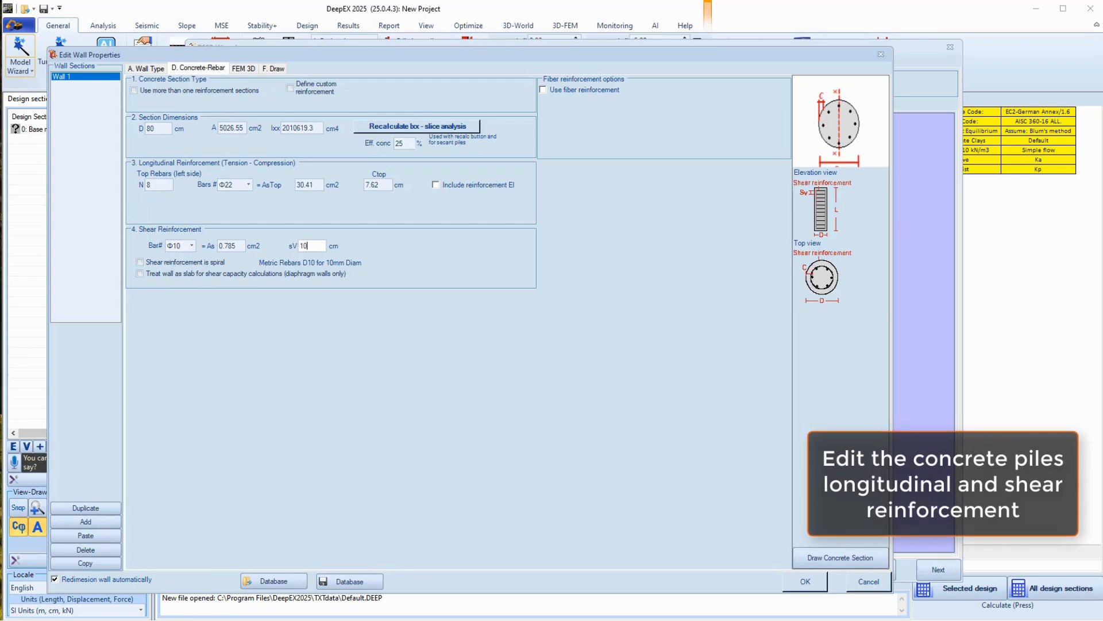
pyautogui.write('10')
pyautogui.click(276, 68)
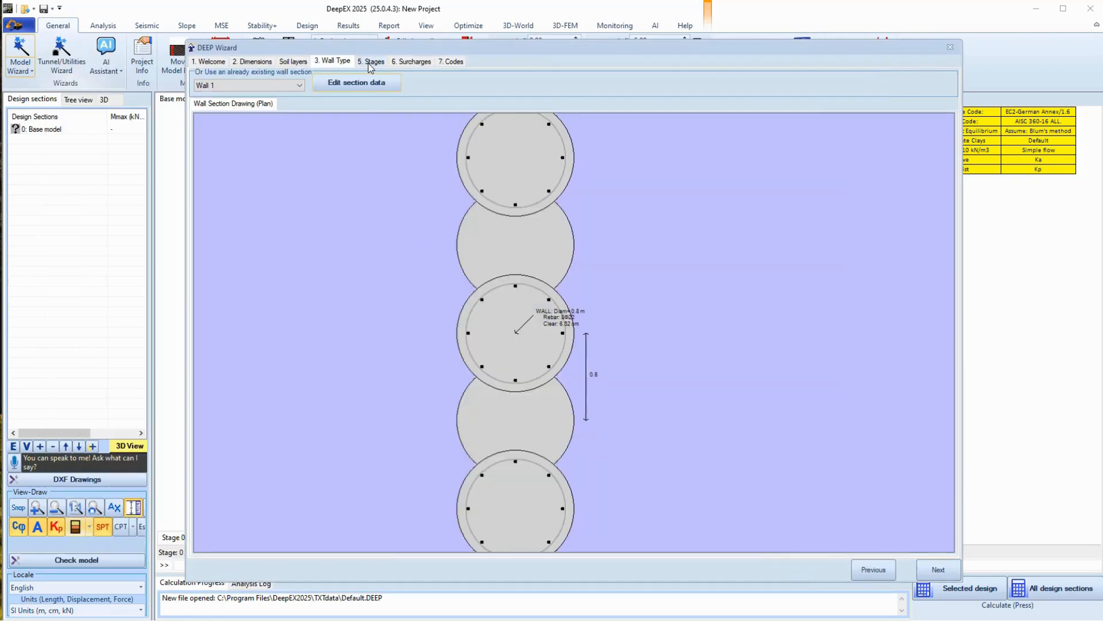
# Place the two support levels at 2.5 m and 5.5 m depth
pyautogui.click(371, 61)
pyautogui.click(236, 130)
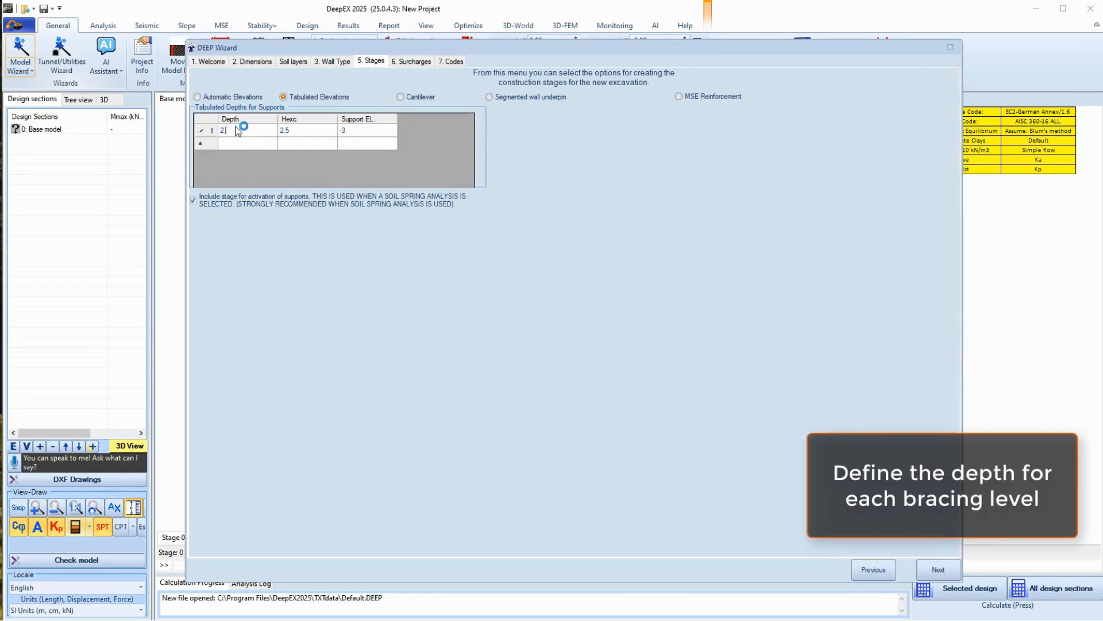
pyautogui.write('2.5')
pyautogui.click(237, 145)
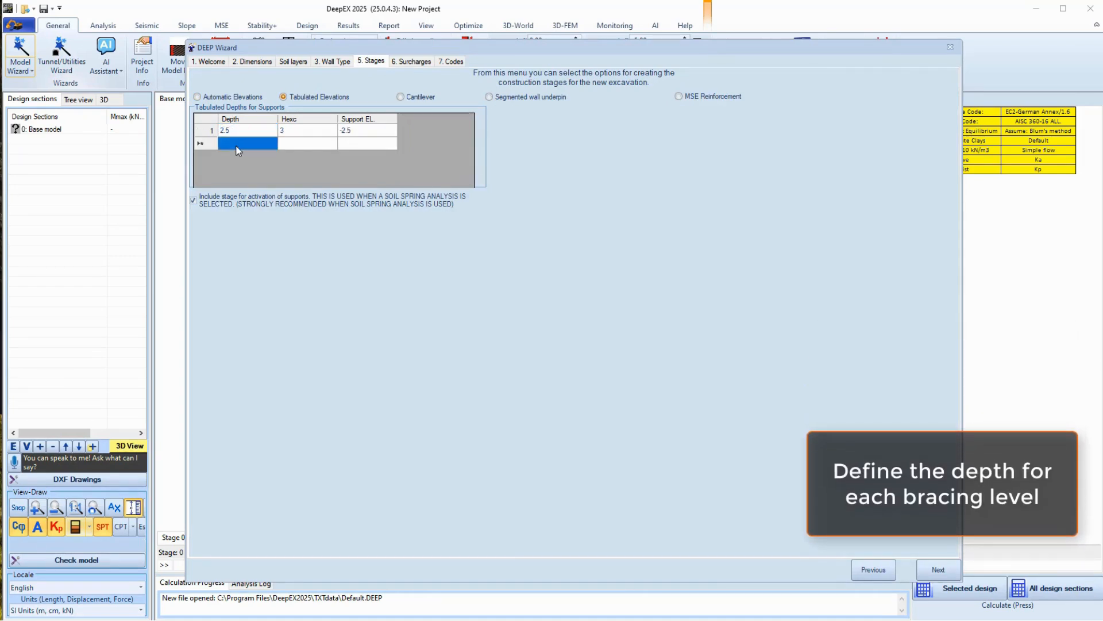
pyautogui.write('5')
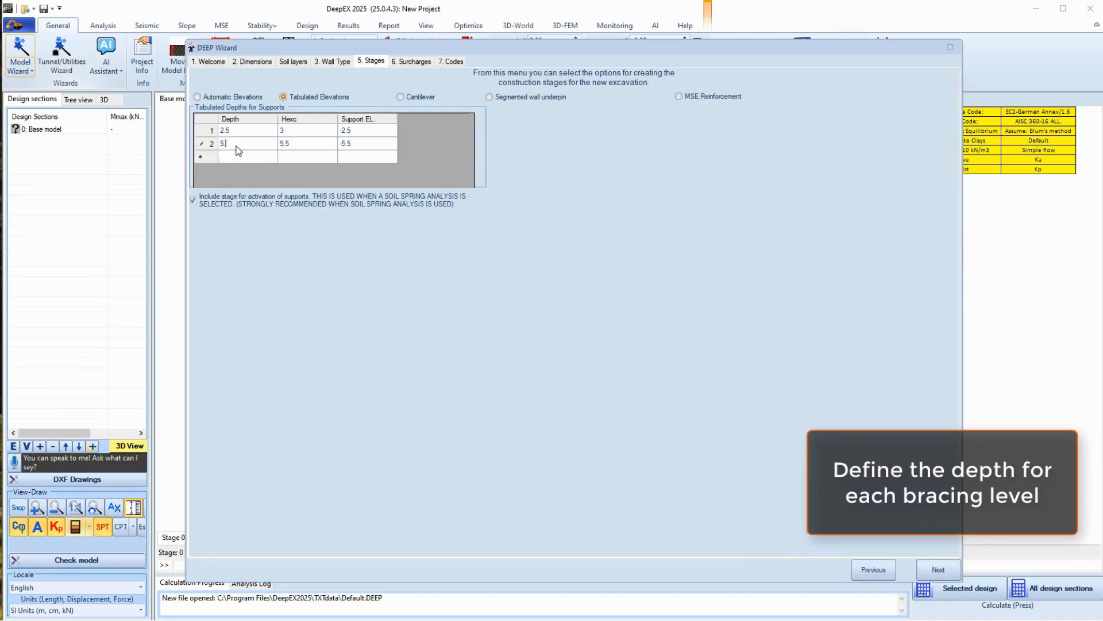
pyautogui.write('.5')
pyautogui.click(244, 157)
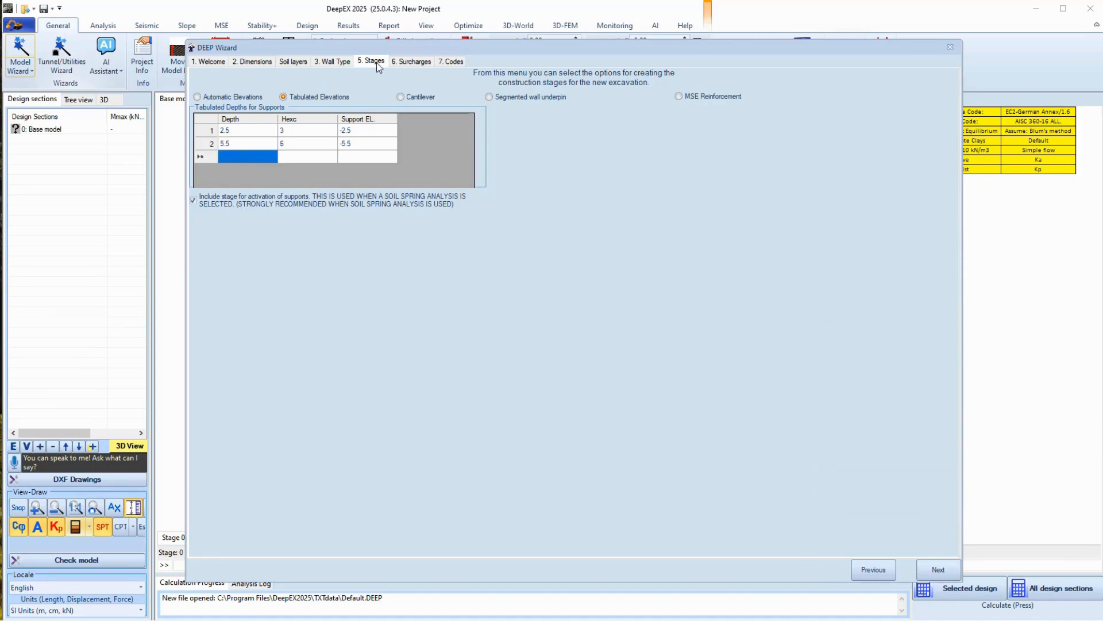
# Change the strip surcharge length to 8 m and generate the model
pyautogui.click(411, 61)
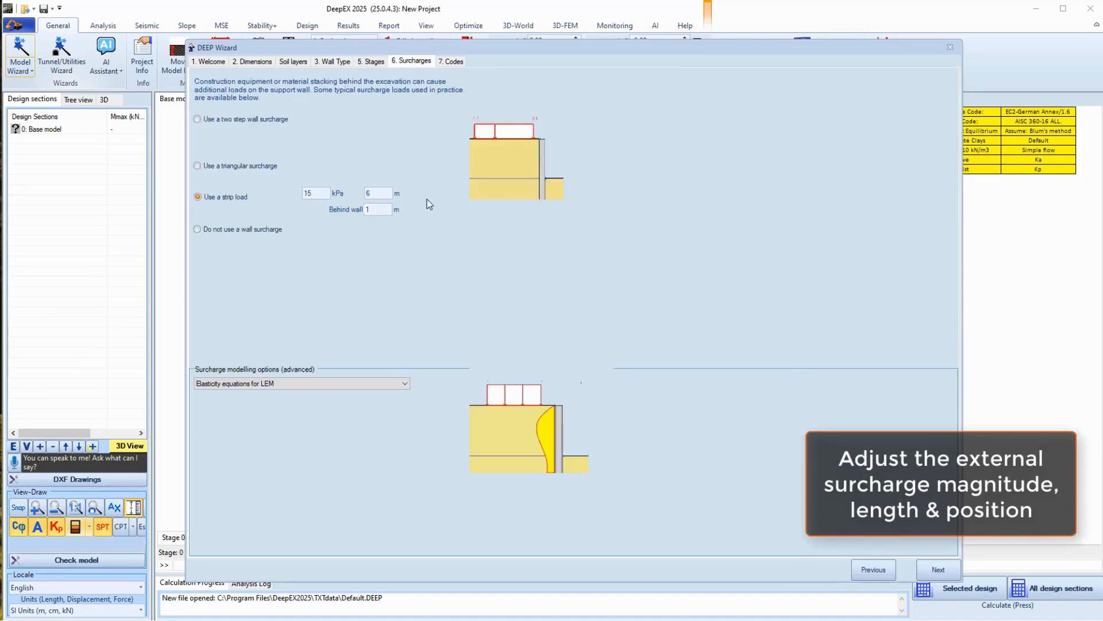
pyautogui.doubleClick(372, 194)
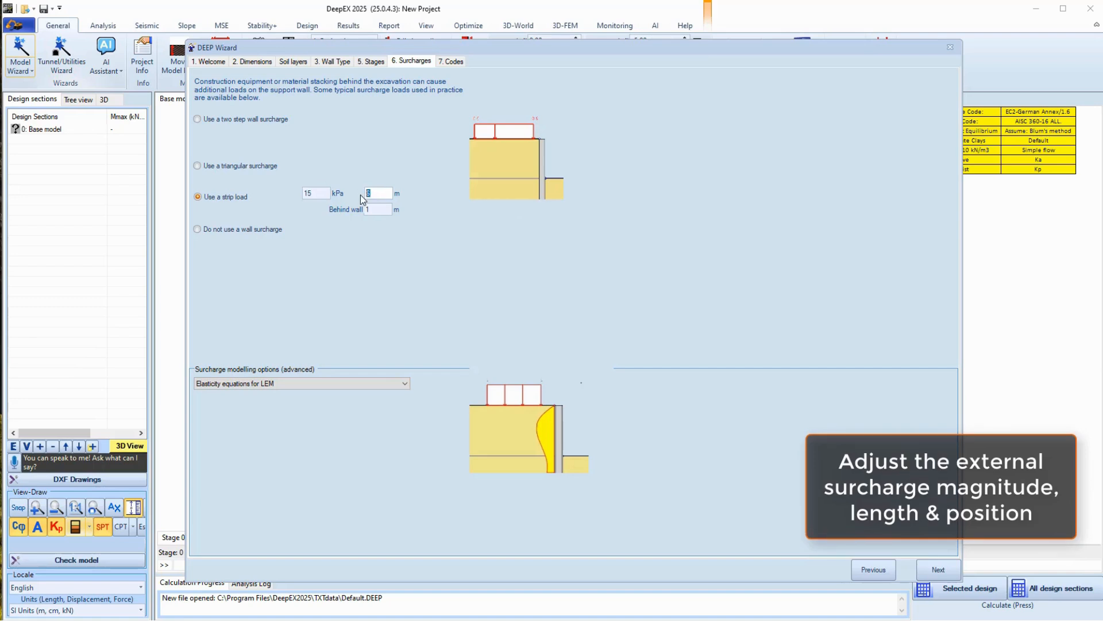
pyautogui.write('8')
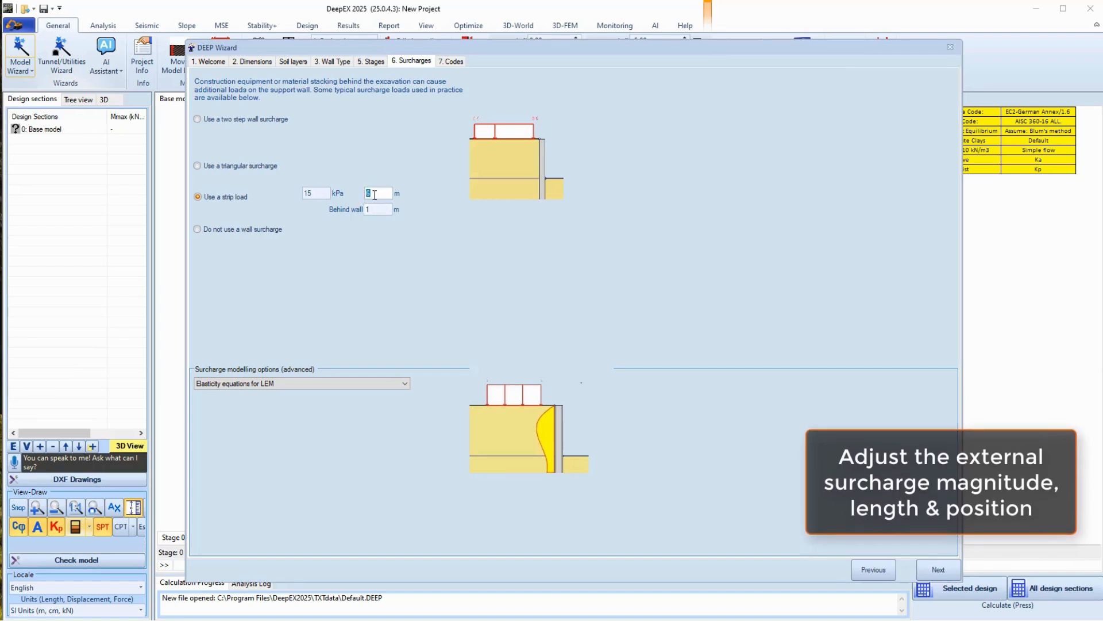
pyautogui.click(392, 209)
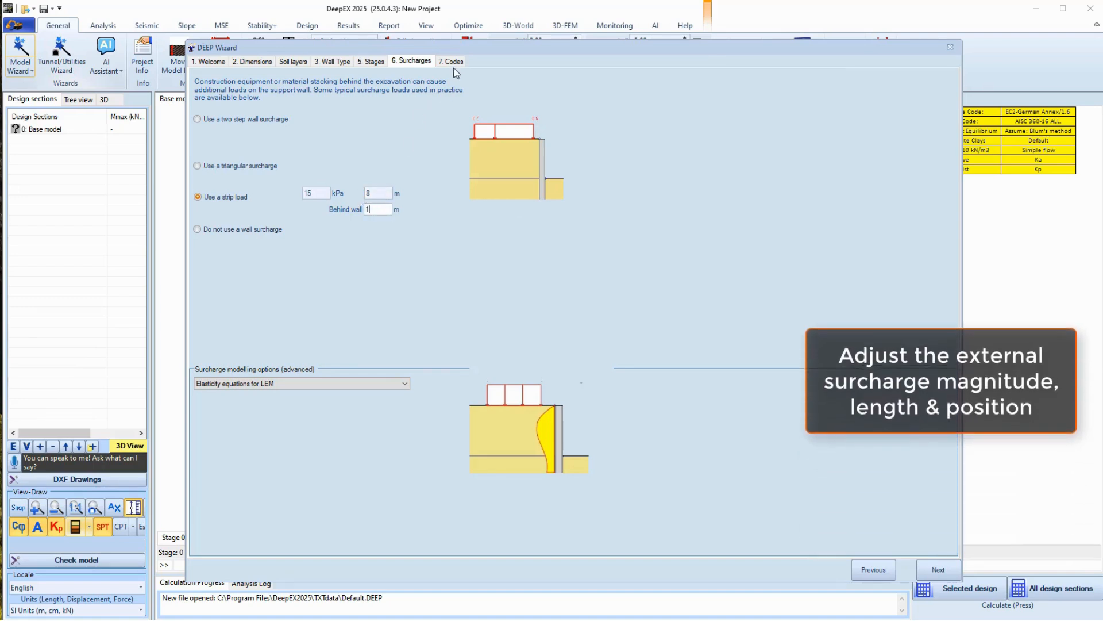
pyautogui.click(451, 61)
pyautogui.click(938, 571)
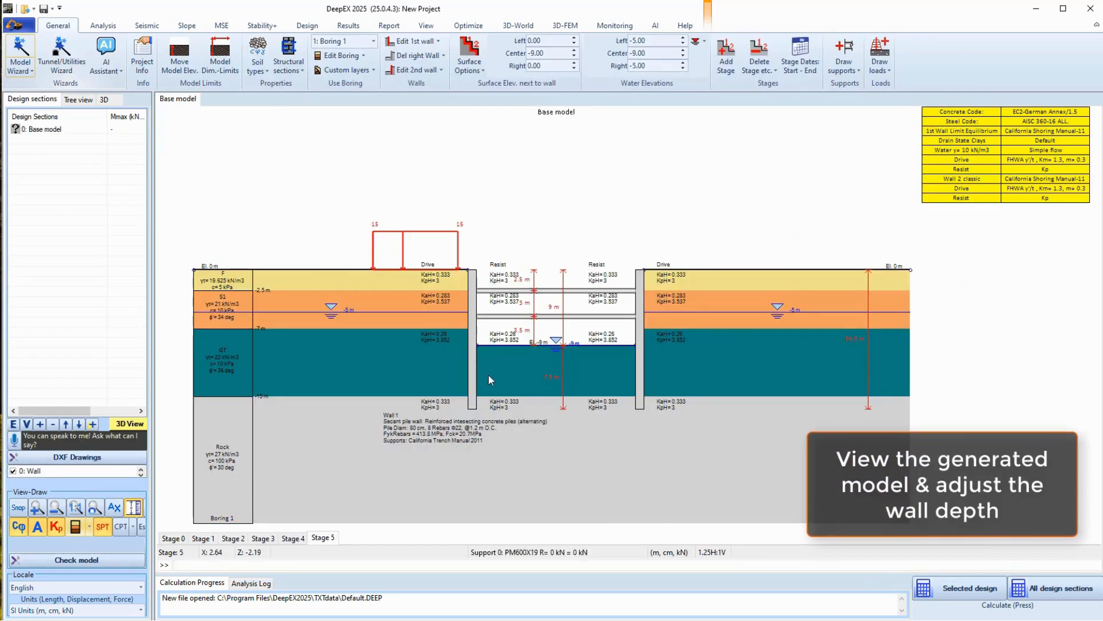
# Change Depth L of the left and right secant pile walls from 16.5 m to 15 m
pyautogui.doubleClick(473, 375)
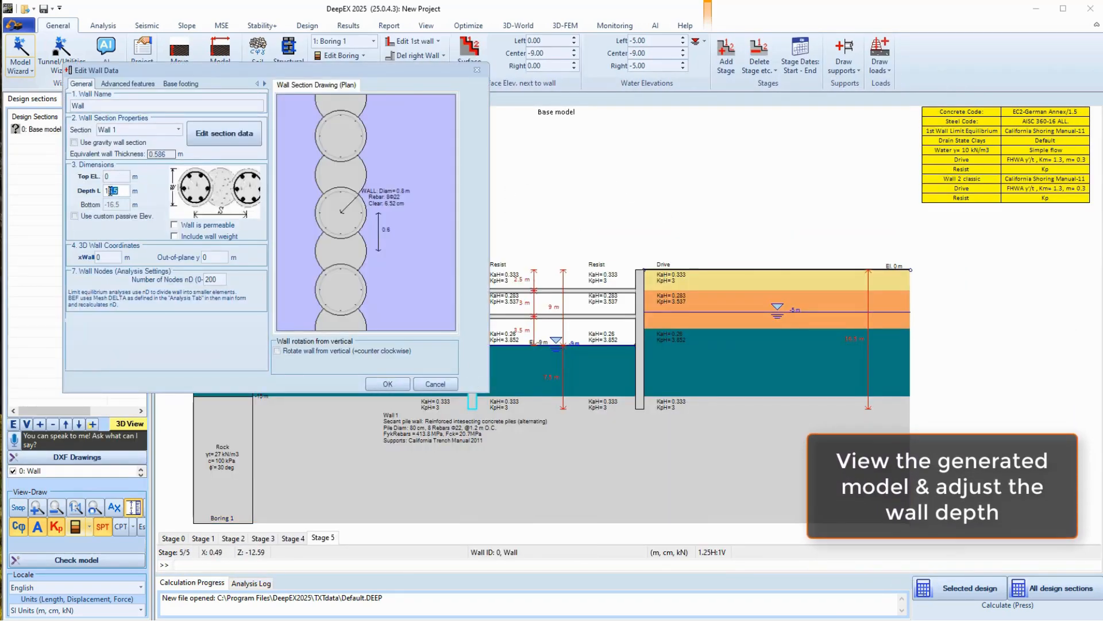
pyautogui.moveTo(121, 191); pyautogui.dragTo(112, 191)
pyautogui.write('5')
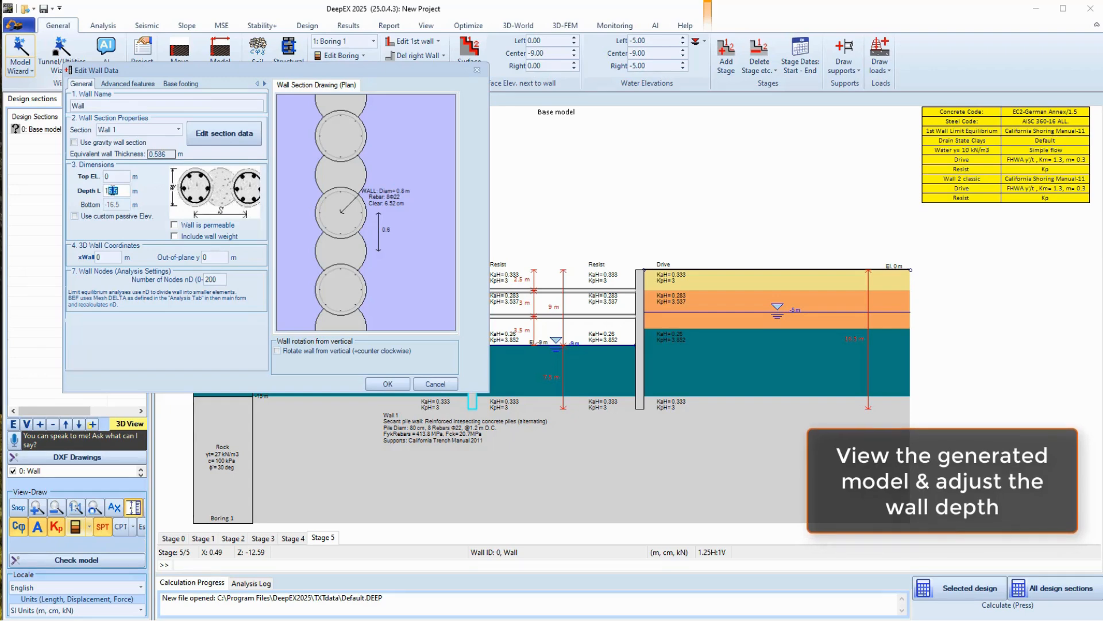
pyautogui.click(388, 384)
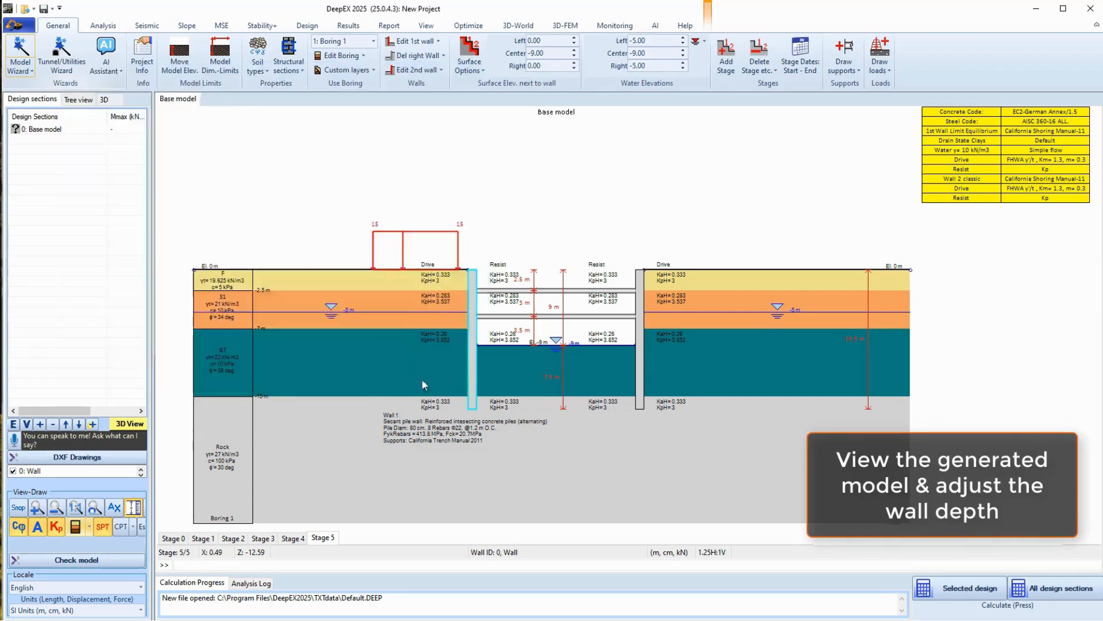
pyautogui.doubleClick(636, 370)
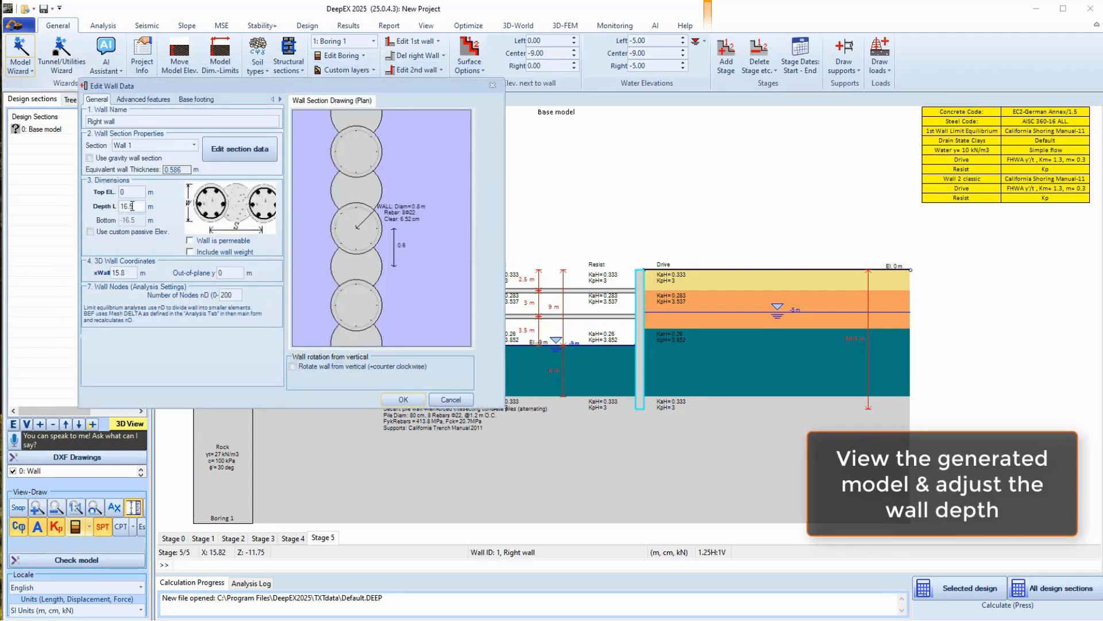
pyautogui.moveTo(135, 207); pyautogui.dragTo(123, 207)
pyautogui.write('5')
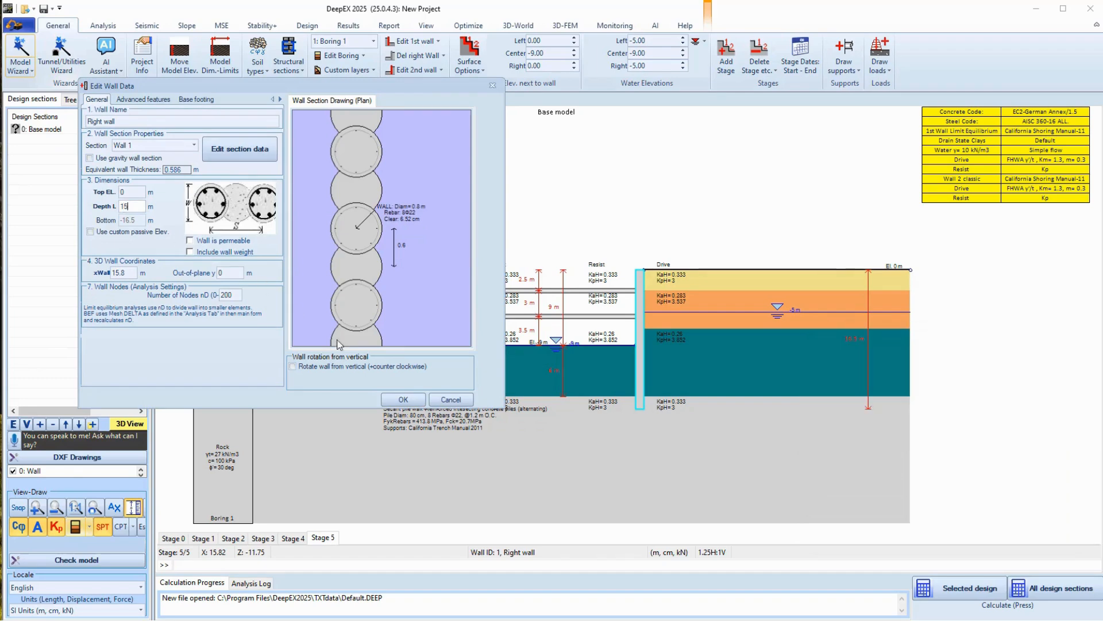
pyautogui.click(403, 399)
pyautogui.click(87, 25)
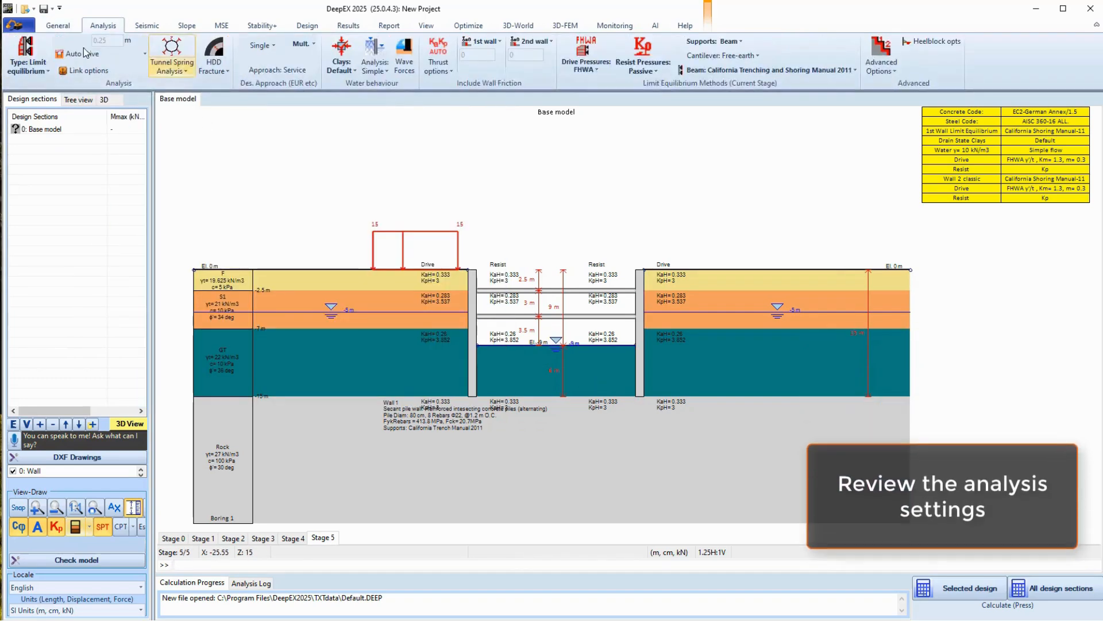
# Check the analysis type, water and driving pressure options, then calculate the selected design section
pyautogui.click(26, 69)
pyautogui.click(134, 74)
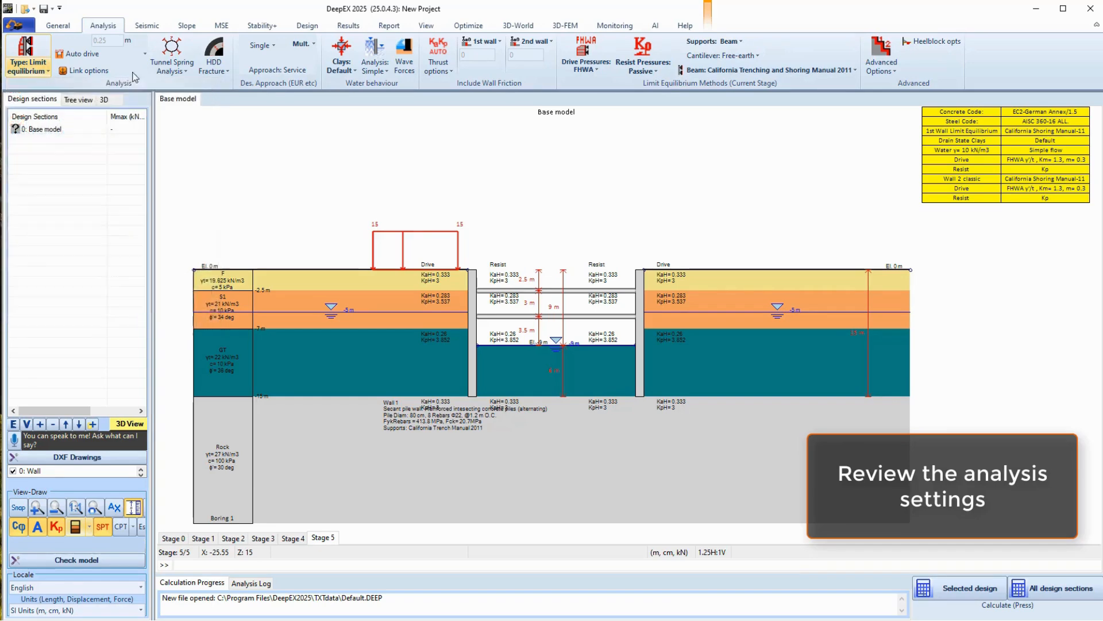
pyautogui.click(371, 69)
pyautogui.click(371, 75)
pyautogui.click(590, 72)
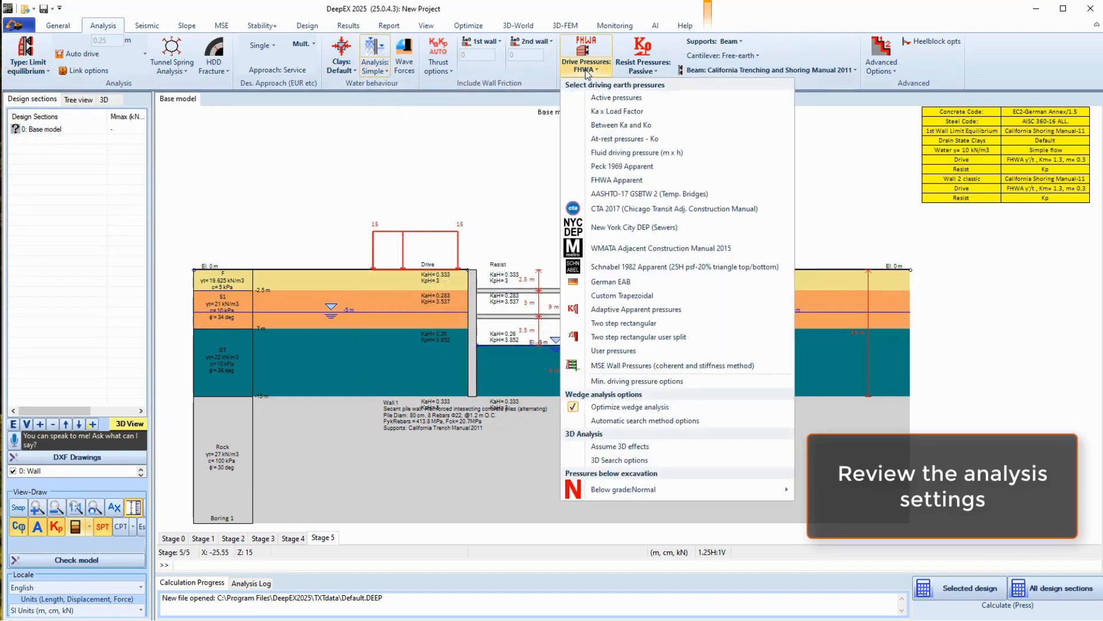
pyautogui.click(590, 72)
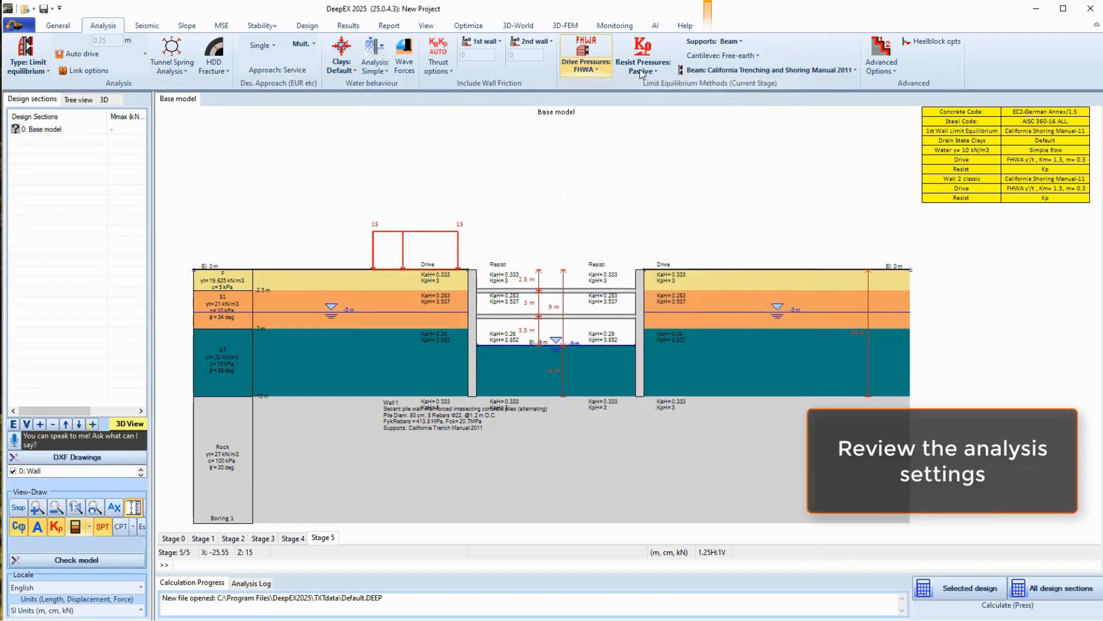
pyautogui.click(944, 585)
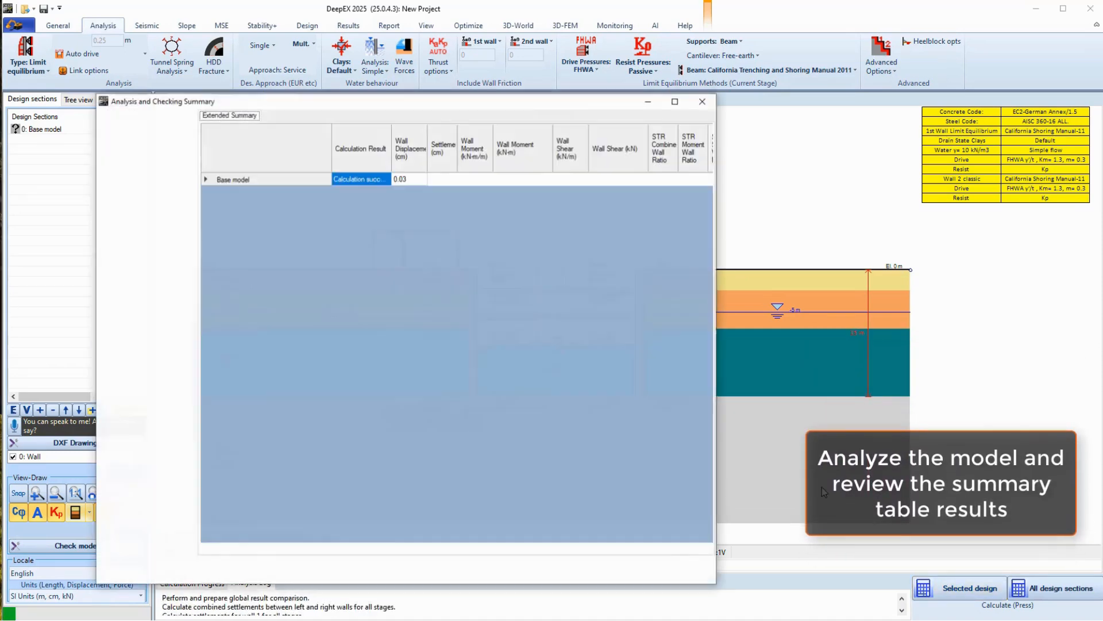
# Inspect the 0.217 STR Support Ratio in the Extended Summary, then exit to the wall moment results
pyautogui.click(412, 176)
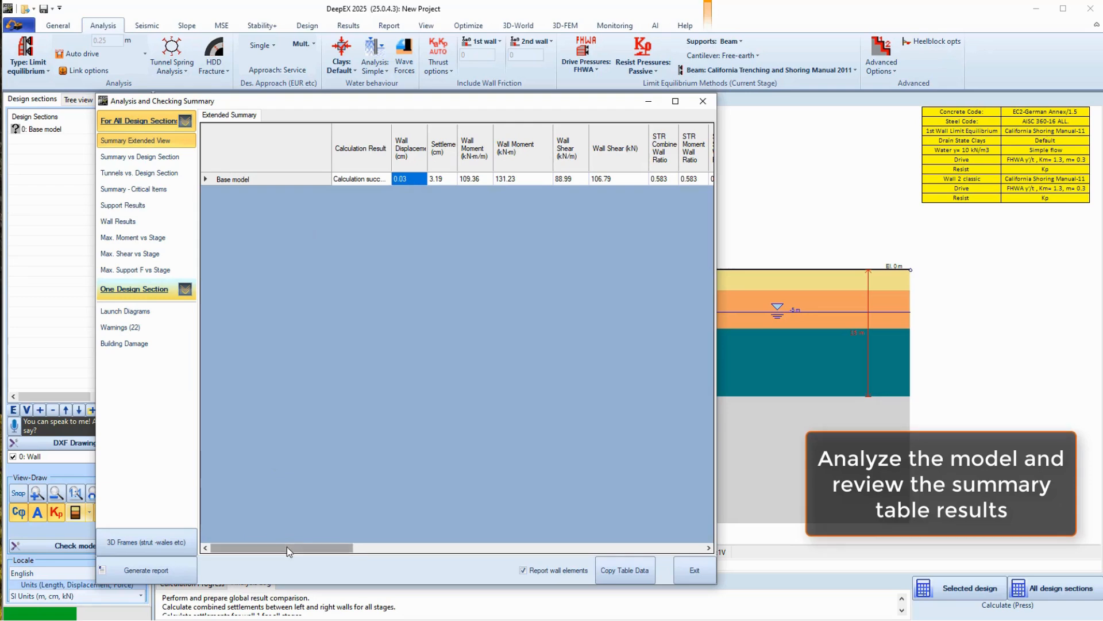
pyautogui.moveTo(288, 547); pyautogui.dragTo(420, 537)
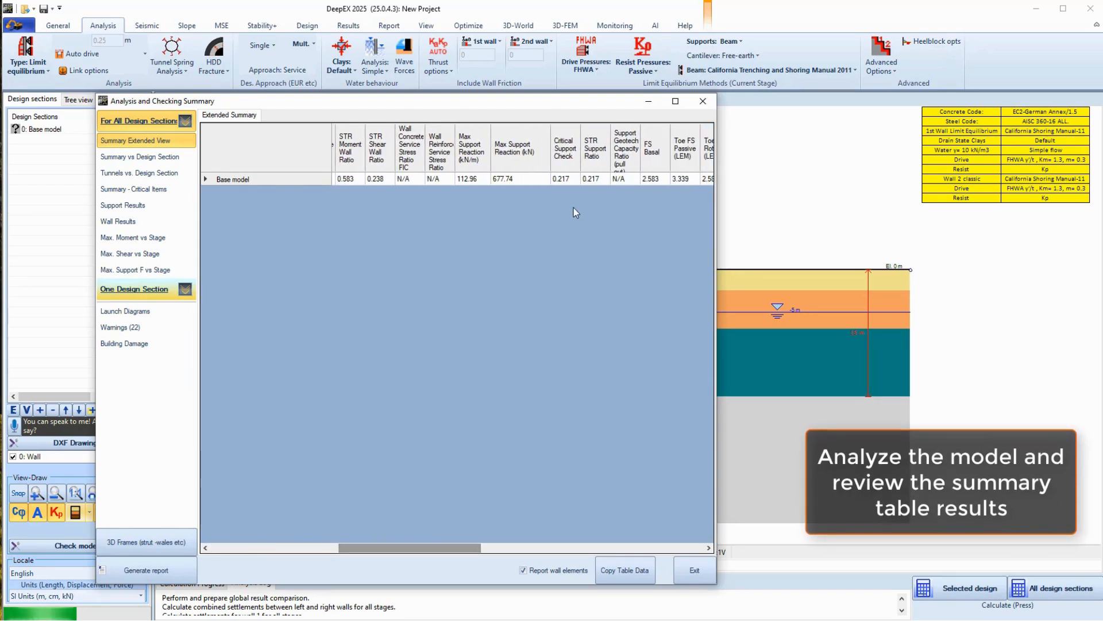
pyautogui.moveTo(506, 180); pyautogui.dragTo(592, 179)
pyautogui.click(591, 179)
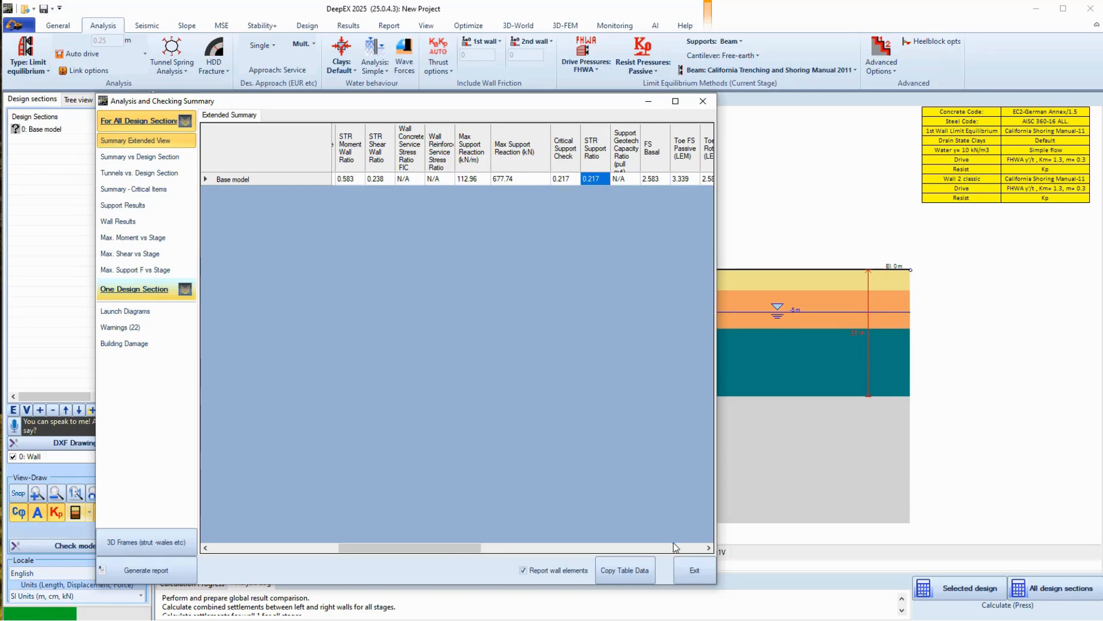
pyautogui.click(693, 570)
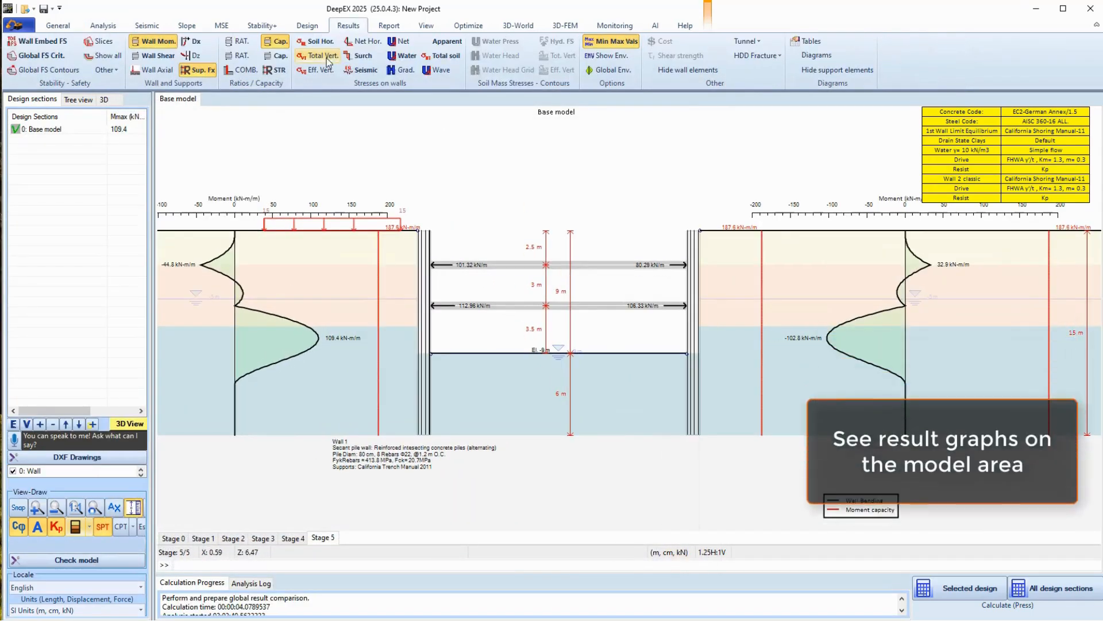
# Overlay strut STR ratios (0.2, 0.227), wall shear and horizontal soil pressure diagrams, then bring up optimization
pyautogui.click(275, 70)
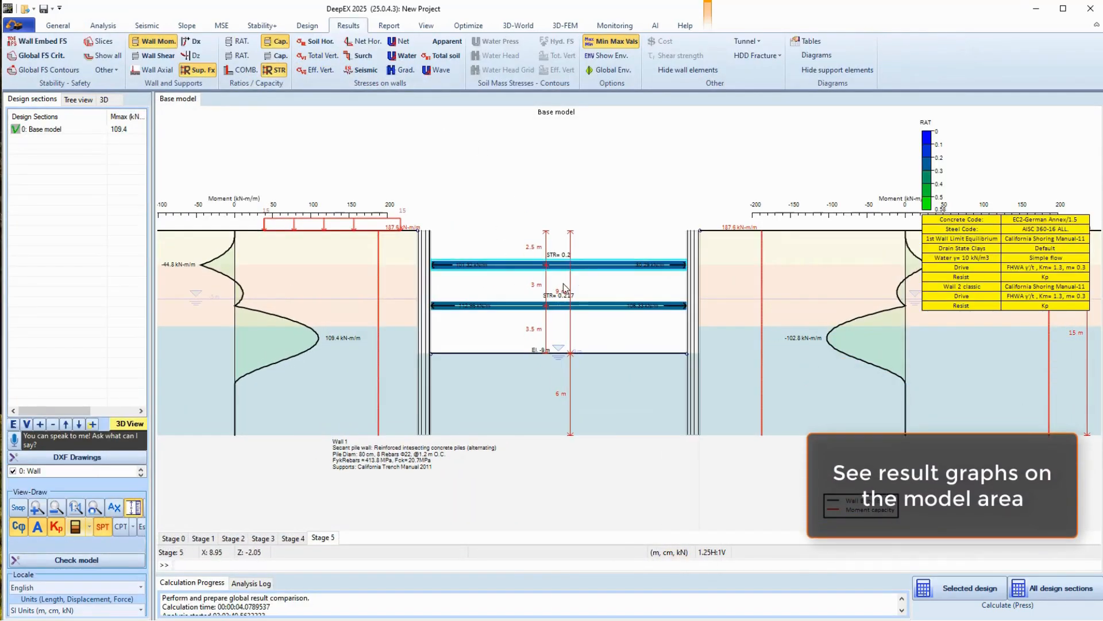
pyautogui.click(158, 55)
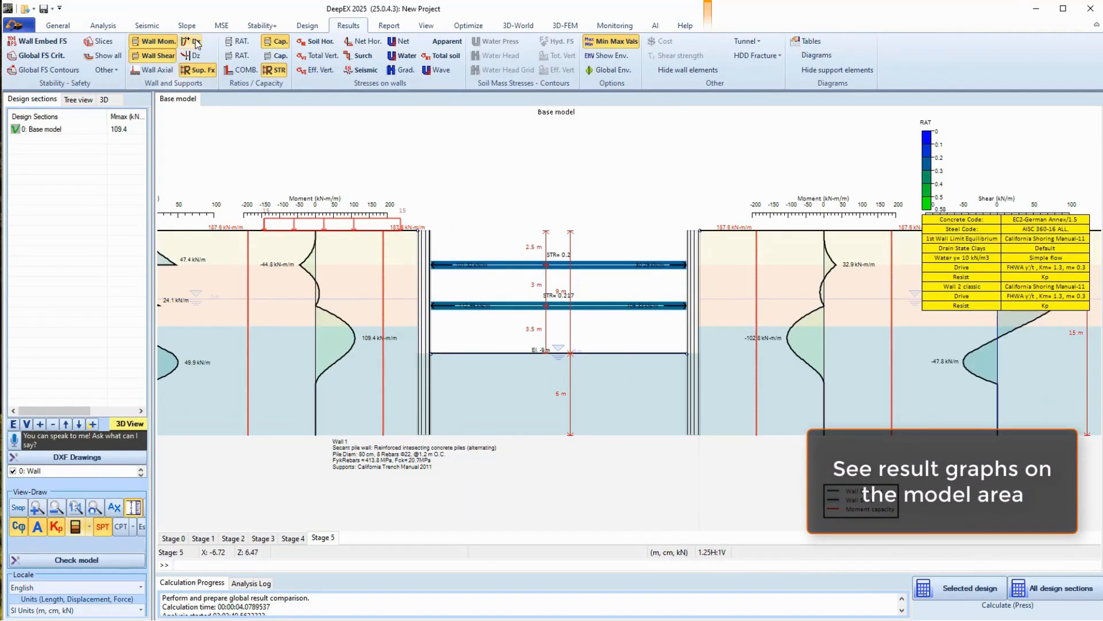
pyautogui.click(315, 41)
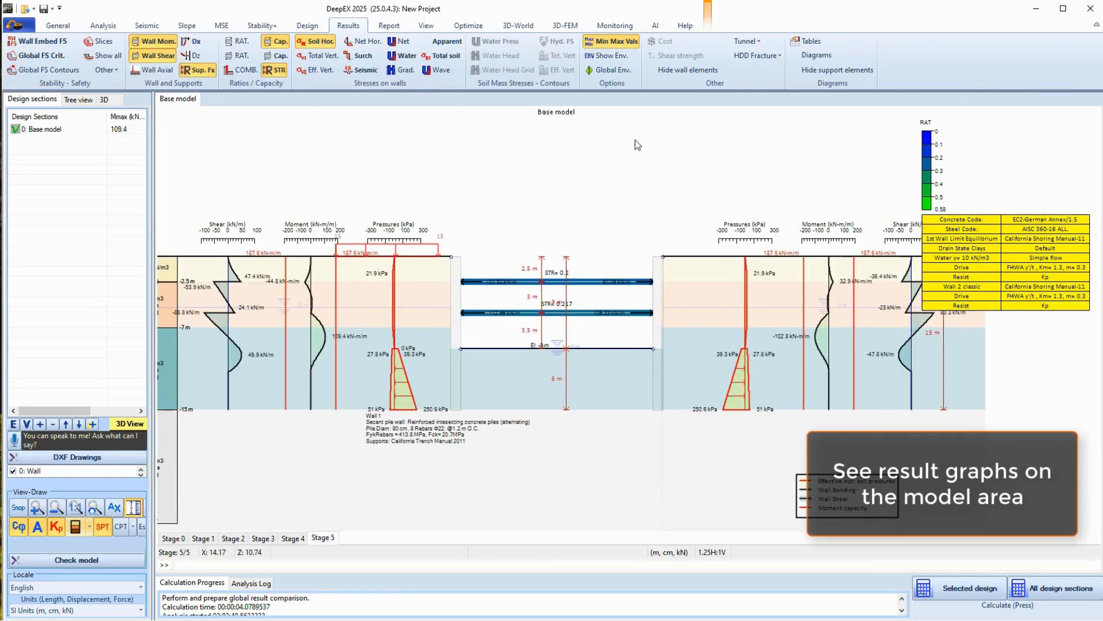
pyautogui.click(469, 26)
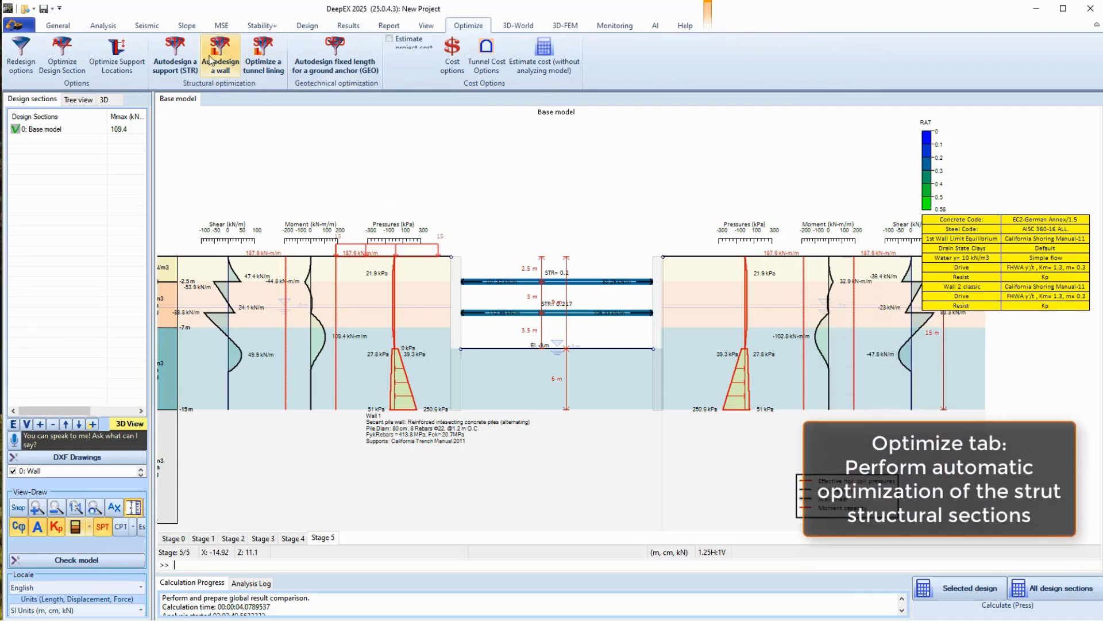
# Start strut autodesign on the PM600X19 strut and confirm replacing its support properties
pyautogui.click(173, 53)
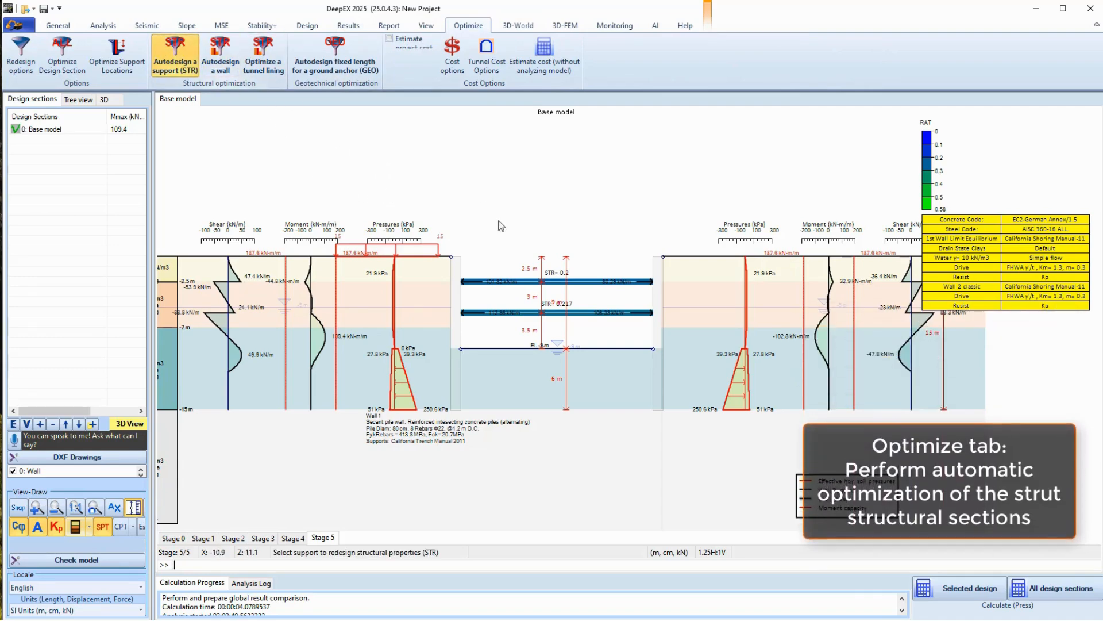
pyautogui.click(553, 317)
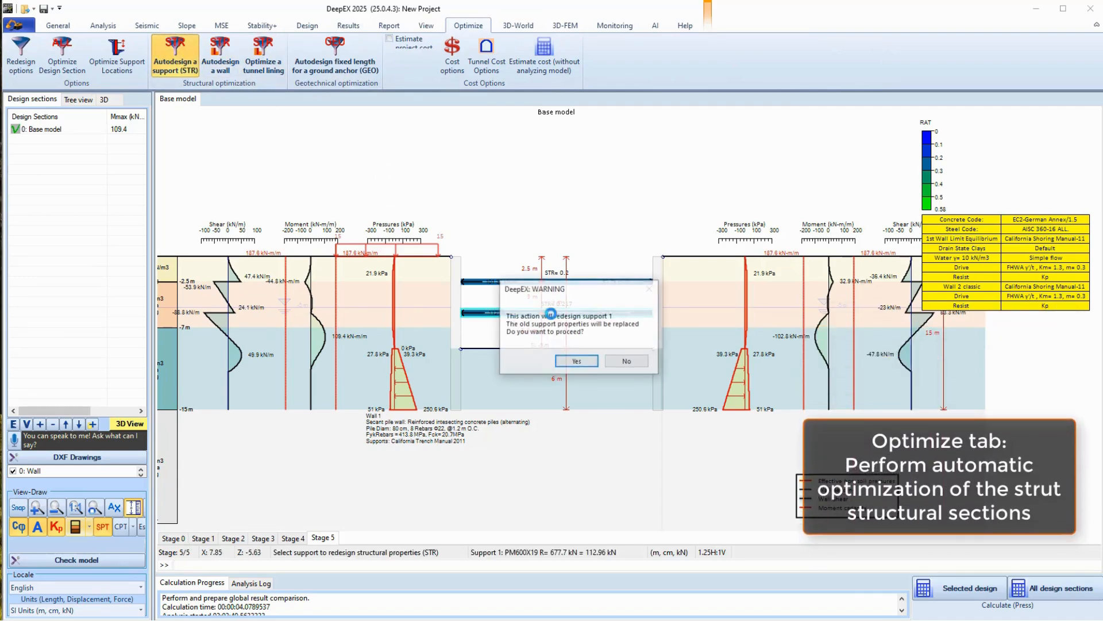
pyautogui.click(576, 361)
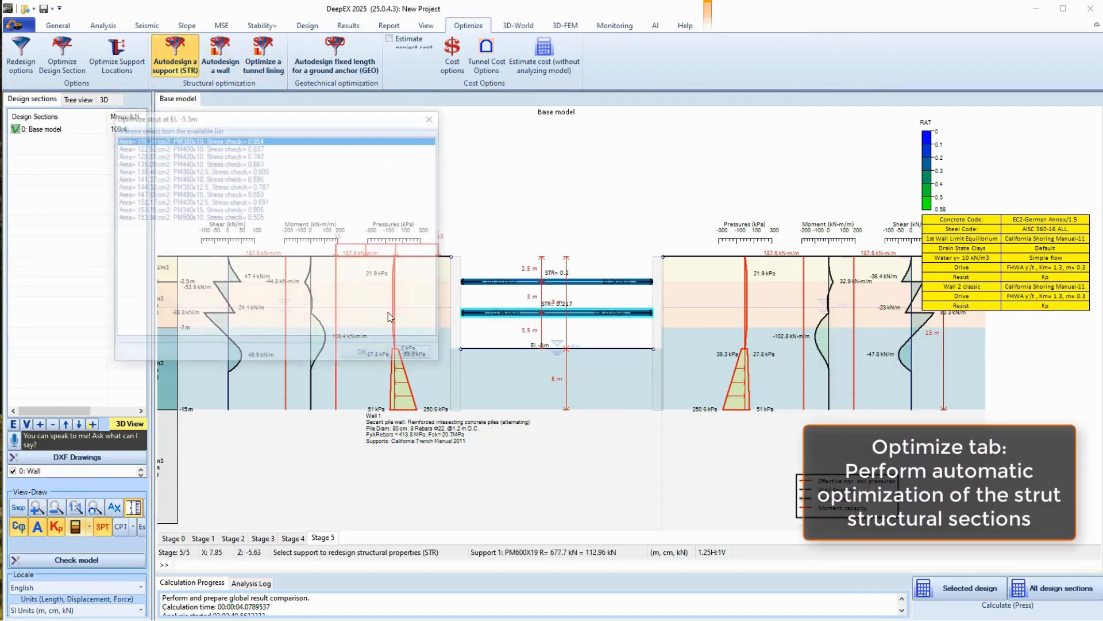
# Pick PM400x10 over PM360x12.5 and PM420x10, accept it, and rerun the selected design
pyautogui.click(195, 148)
pyautogui.click(199, 170)
pyautogui.click(196, 154)
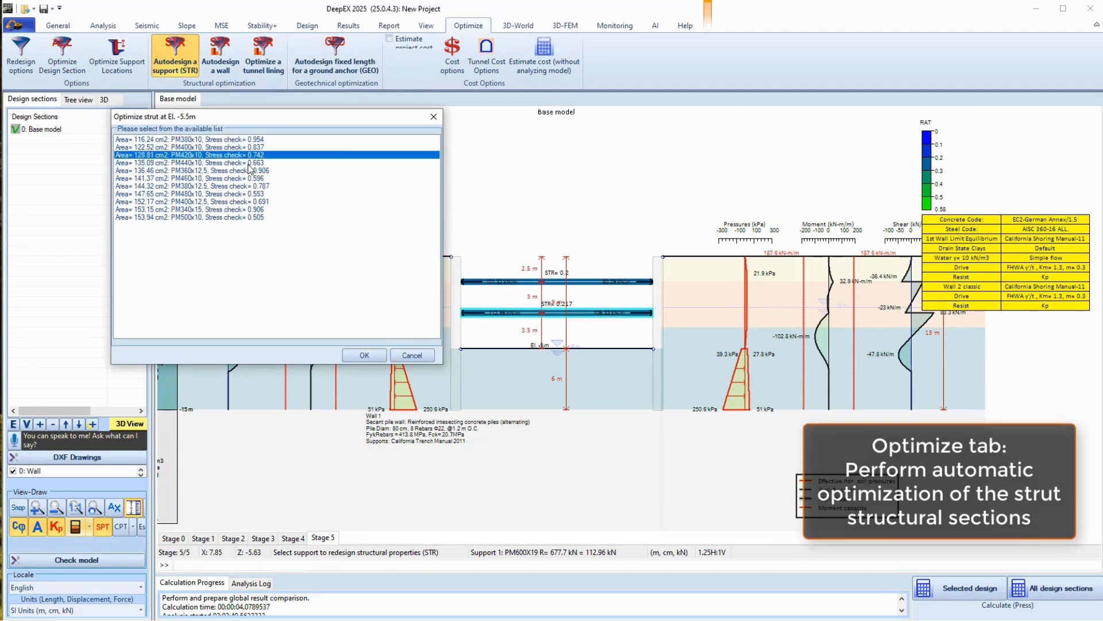
pyautogui.click(242, 147)
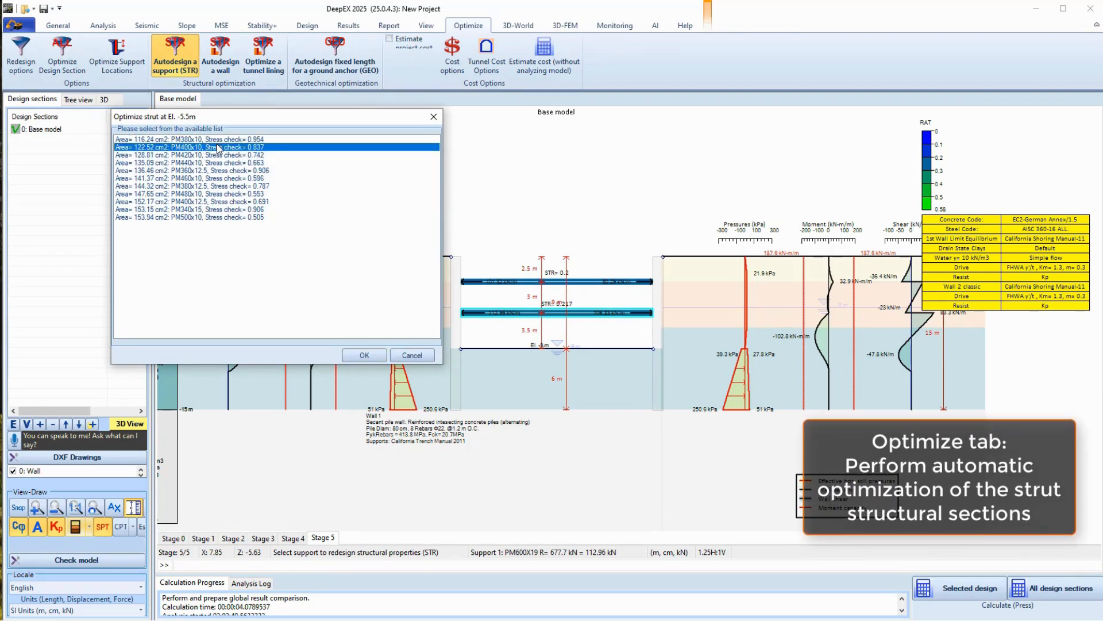
pyautogui.click(364, 355)
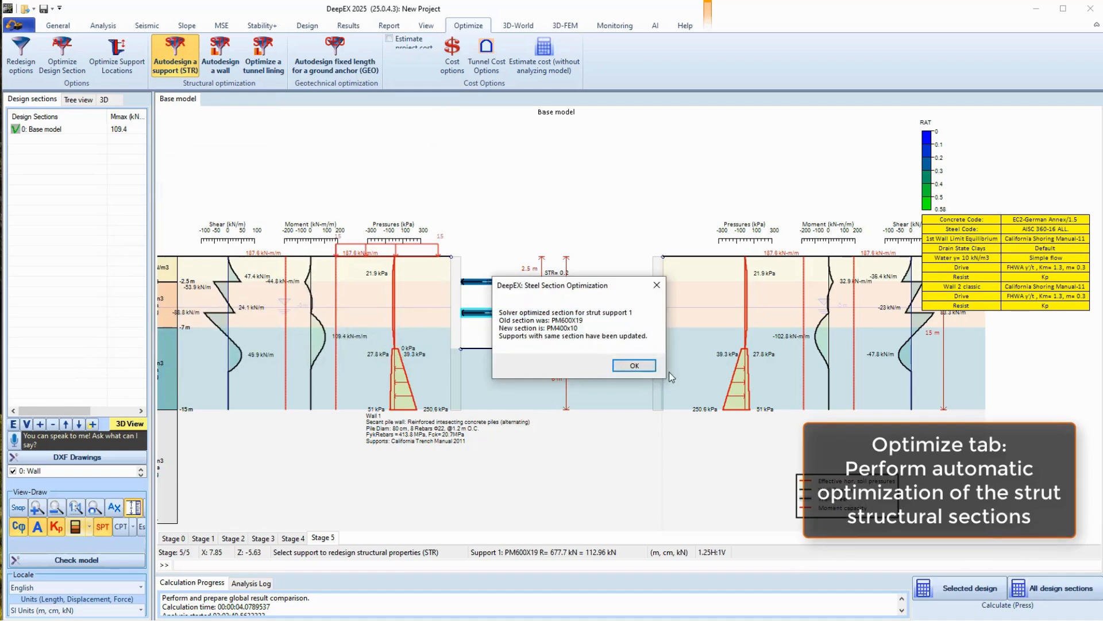
pyautogui.click(635, 366)
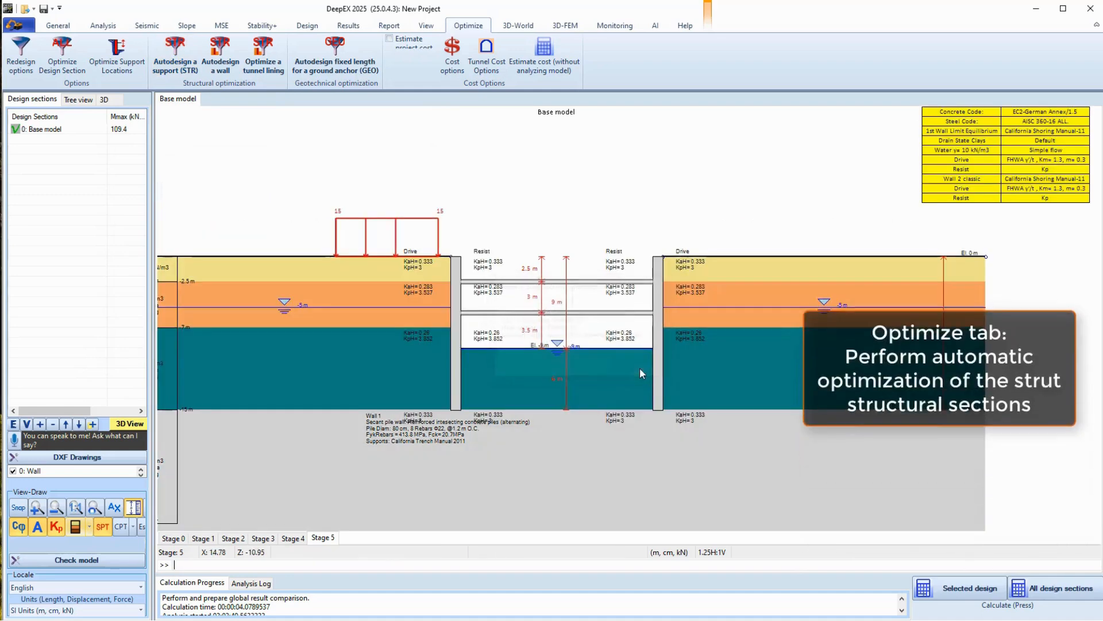
pyautogui.click(945, 590)
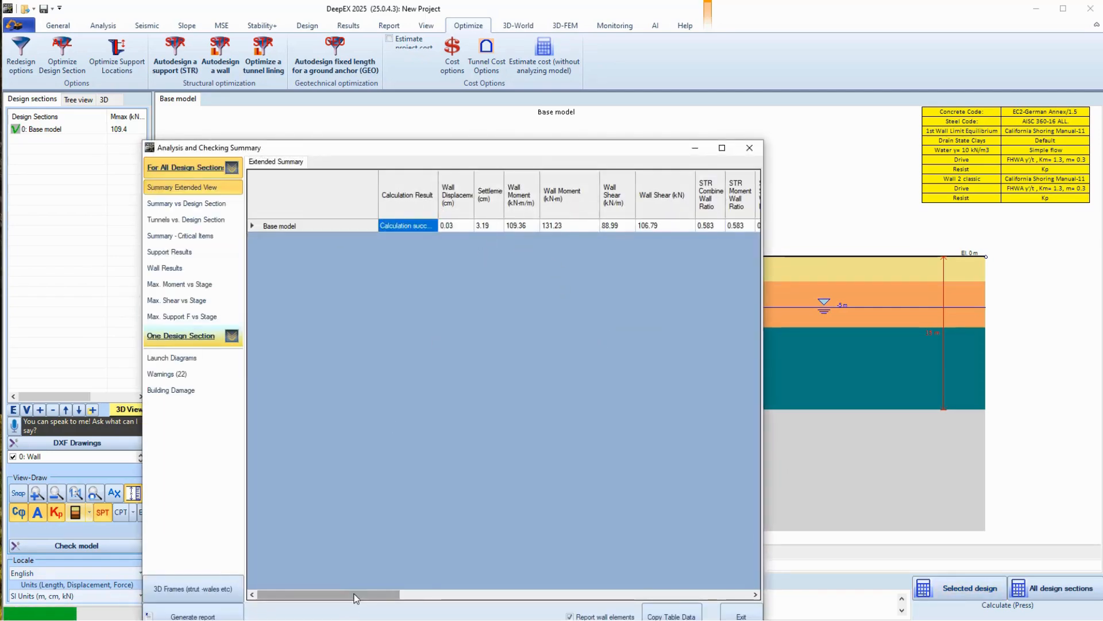
# Check the 0.864 peak strut ratio in the Extended Summary, then return to Stage 5 results
pyautogui.moveTo(354, 594); pyautogui.dragTo(522, 574)
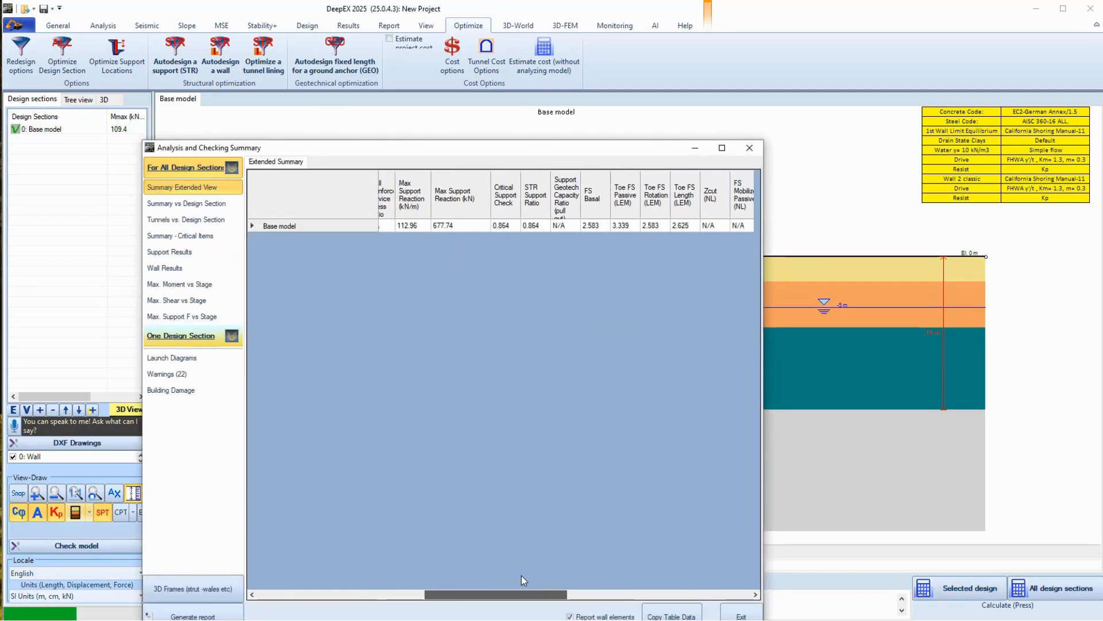
pyautogui.click(742, 616)
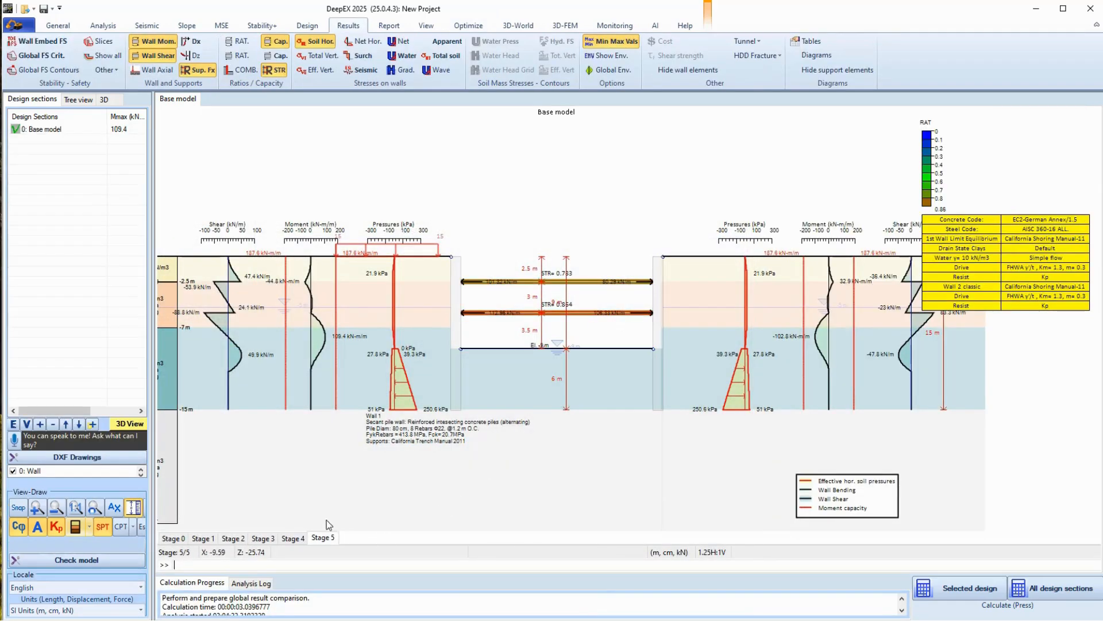
pyautogui.click(332, 538)
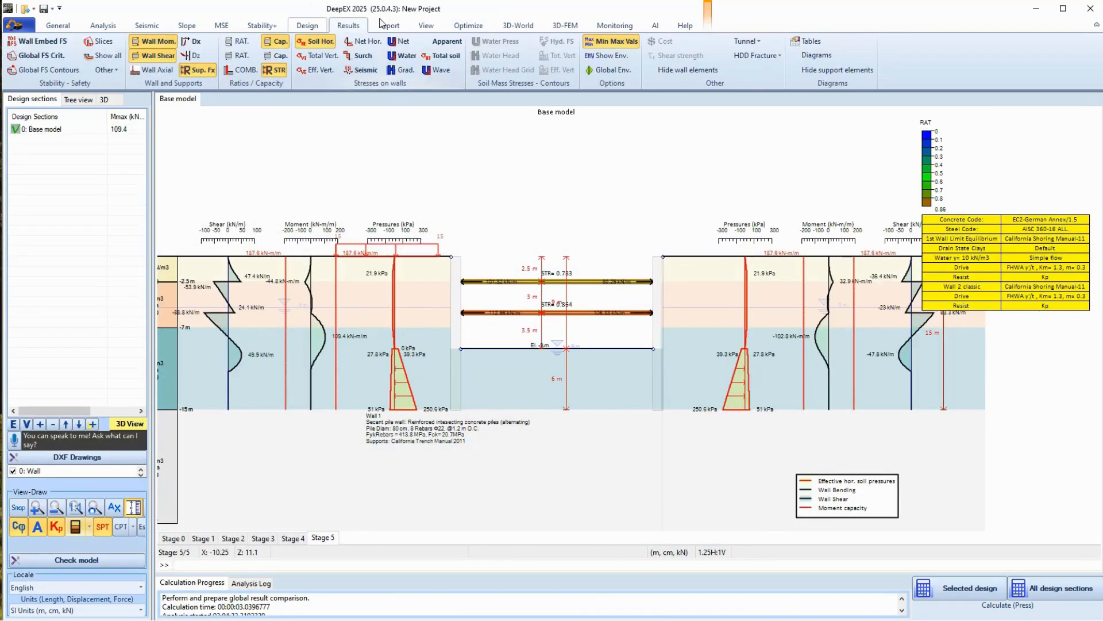
pyautogui.click(514, 30)
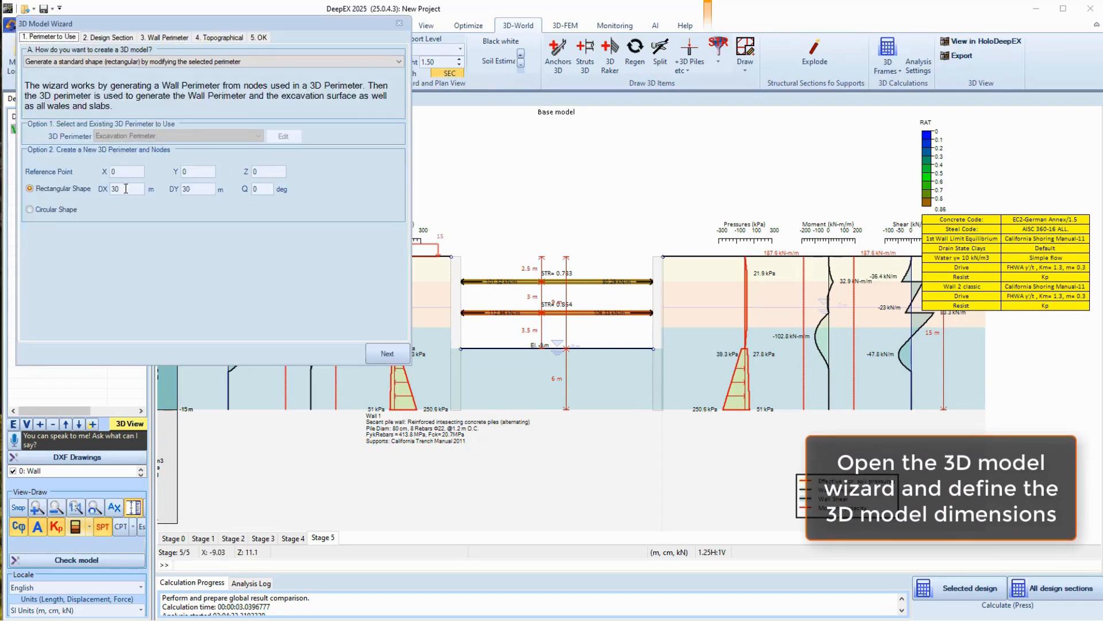
# Build a 60 m × 16 m rectangular 3D model, accepting 3D surcharges and ground-surface resizing
pyautogui.write('60')
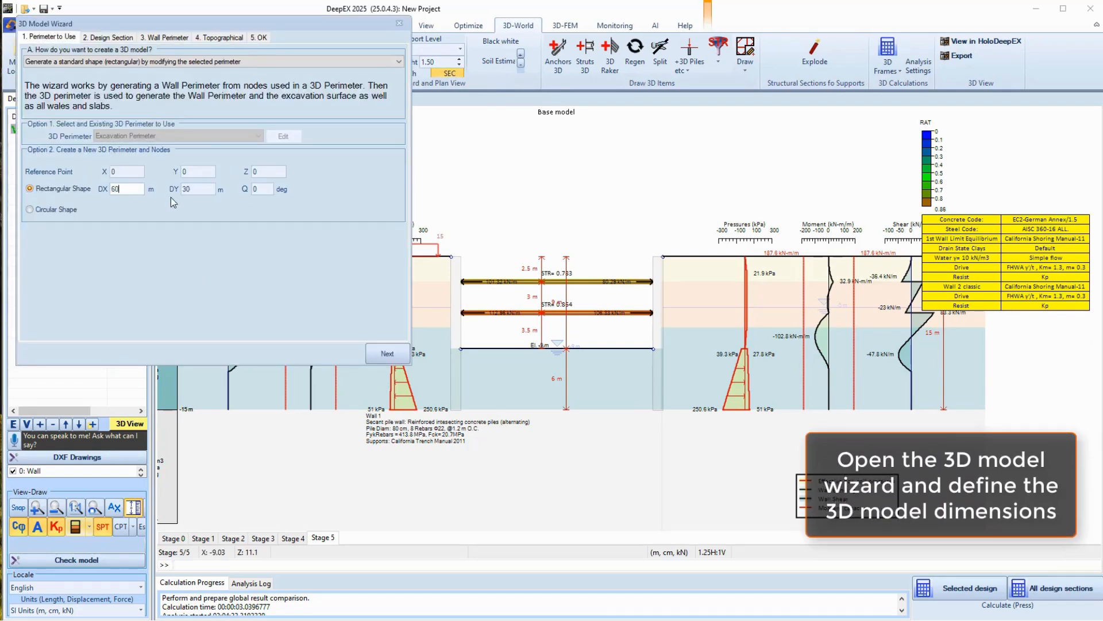
pyautogui.press('Tab')
pyautogui.write('16')
pyautogui.click(380, 352)
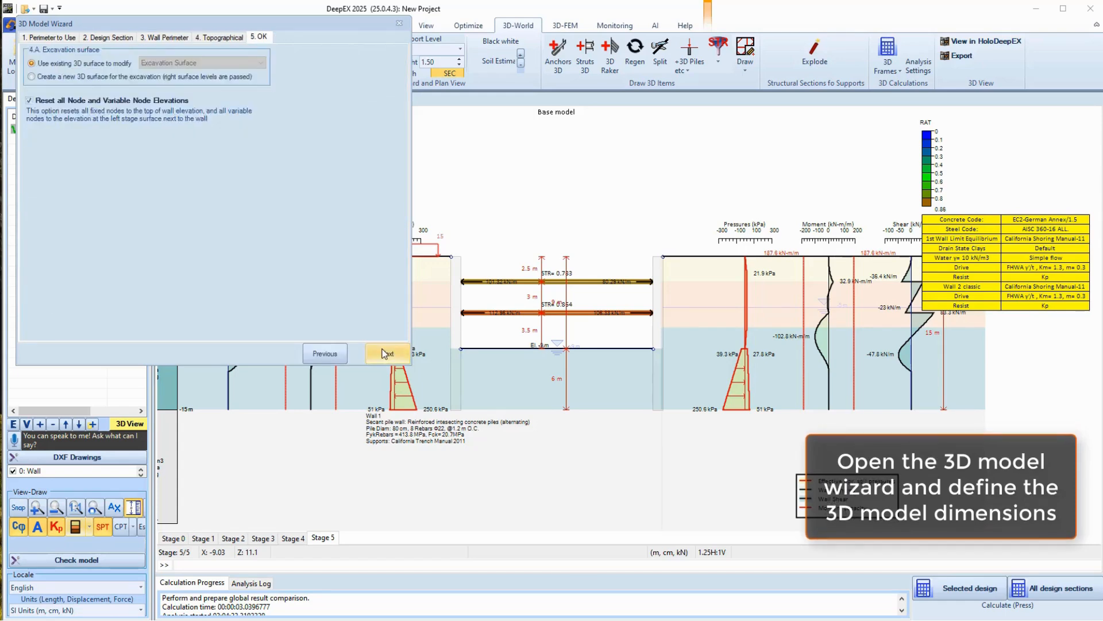
pyautogui.click(381, 352)
pyautogui.click(383, 352)
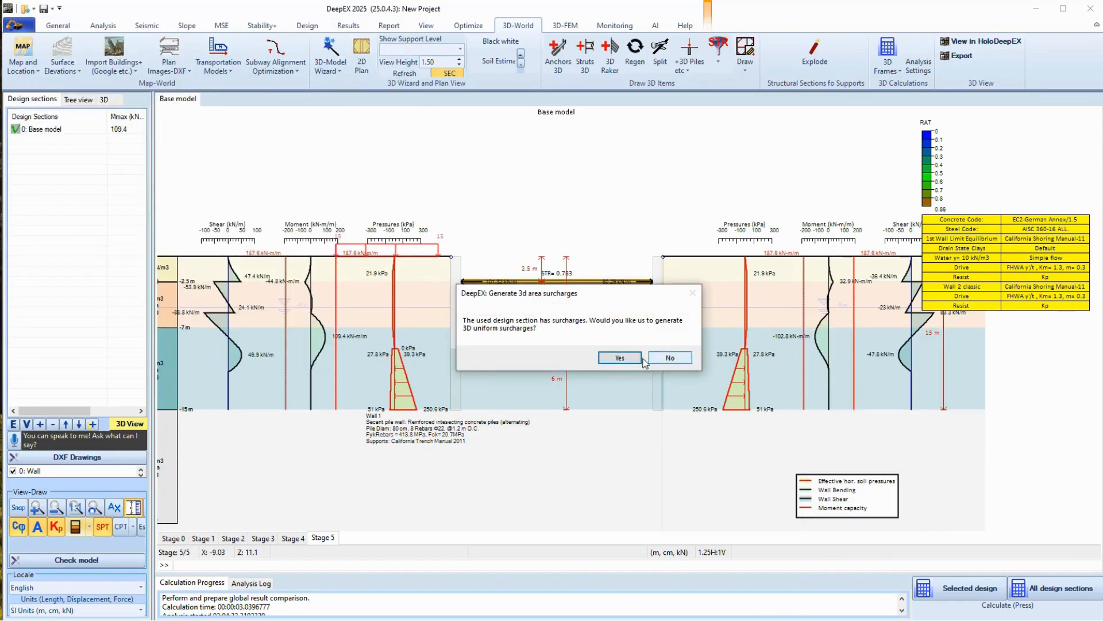
pyautogui.click(635, 361)
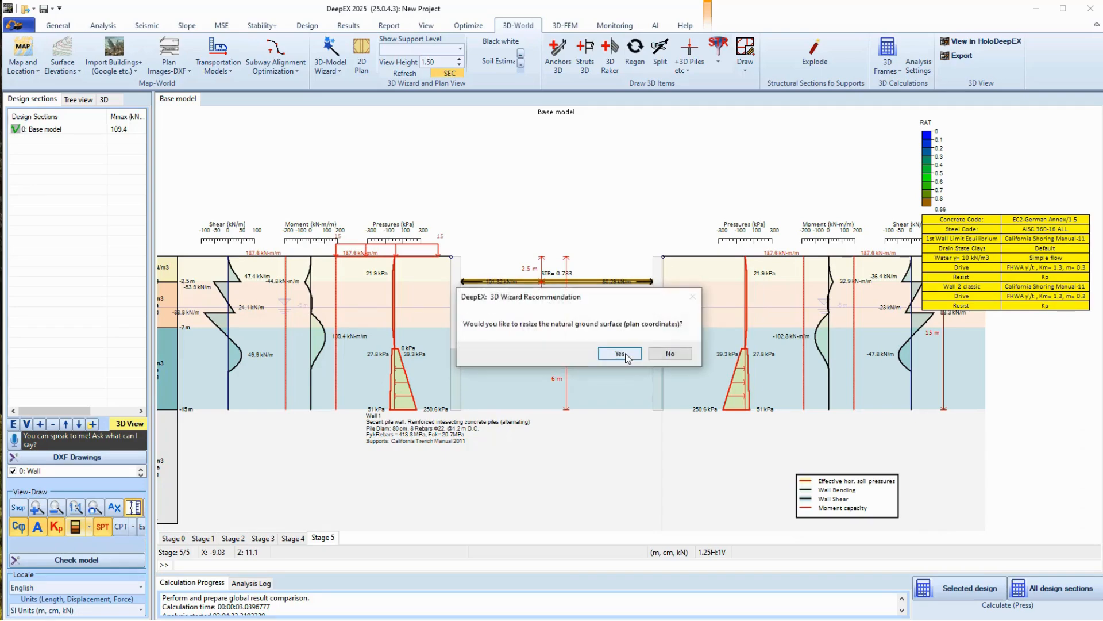
pyautogui.click(626, 355)
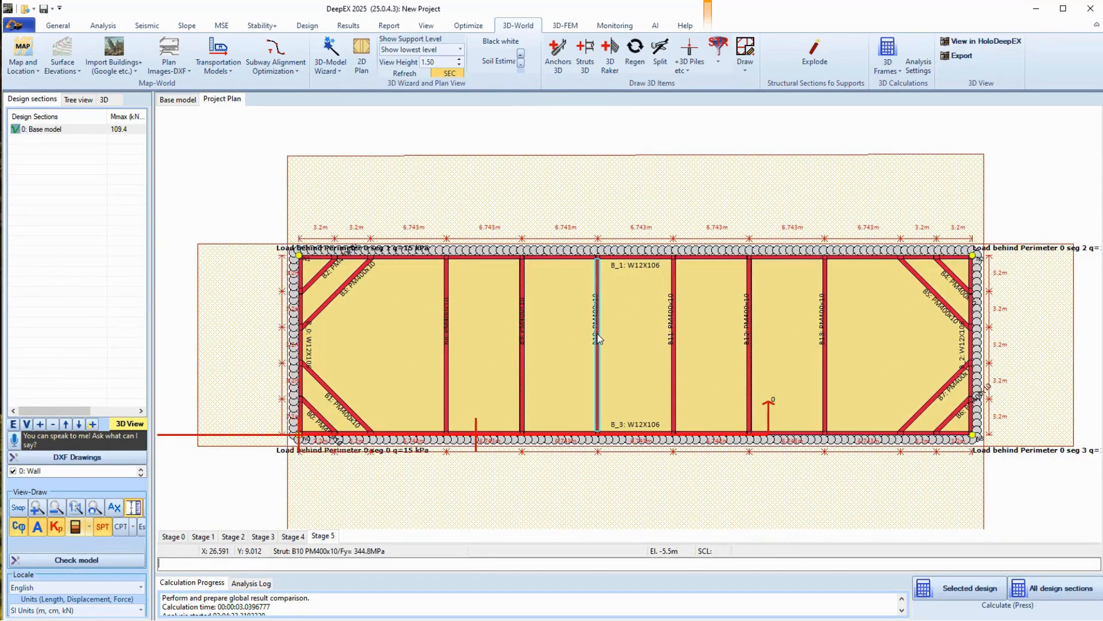
pyautogui.doubleClick(598, 337)
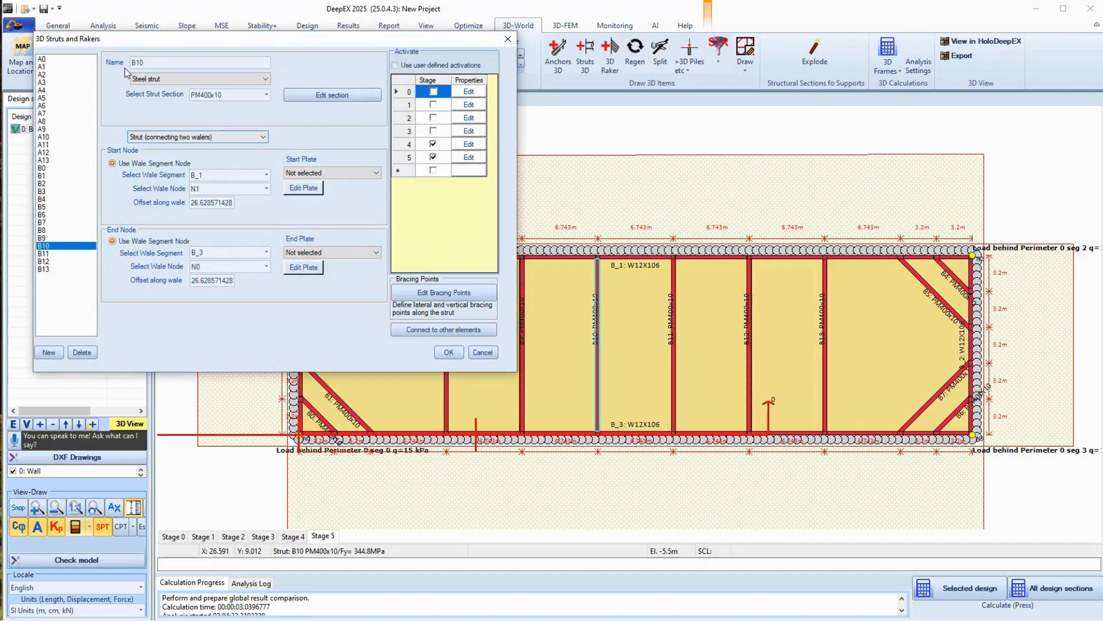
pyautogui.click(482, 352)
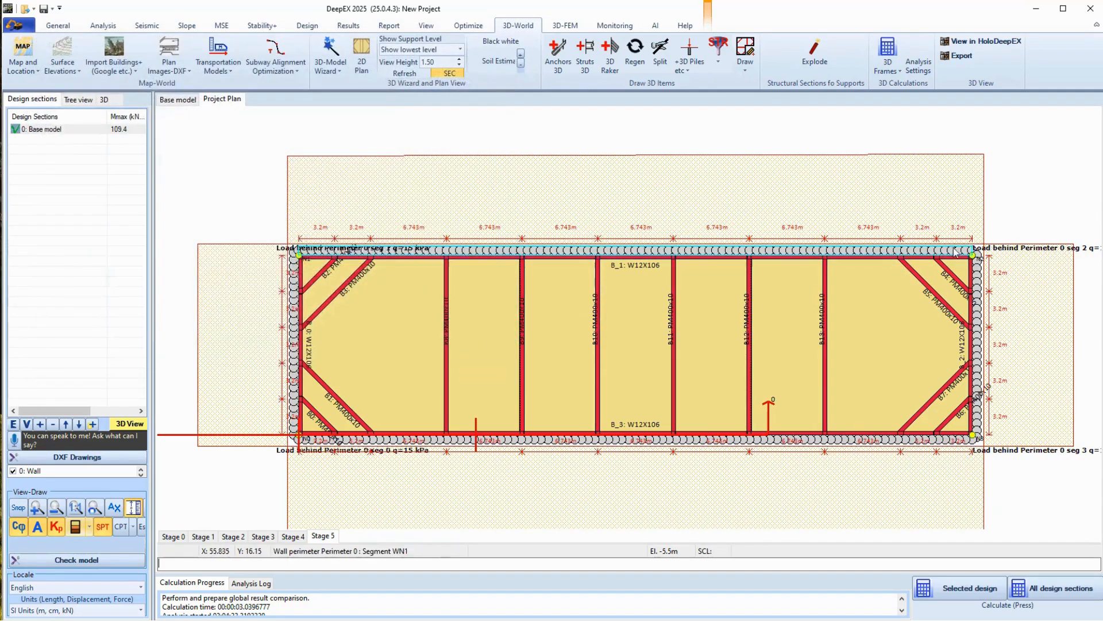
pyautogui.doubleClick(976, 259)
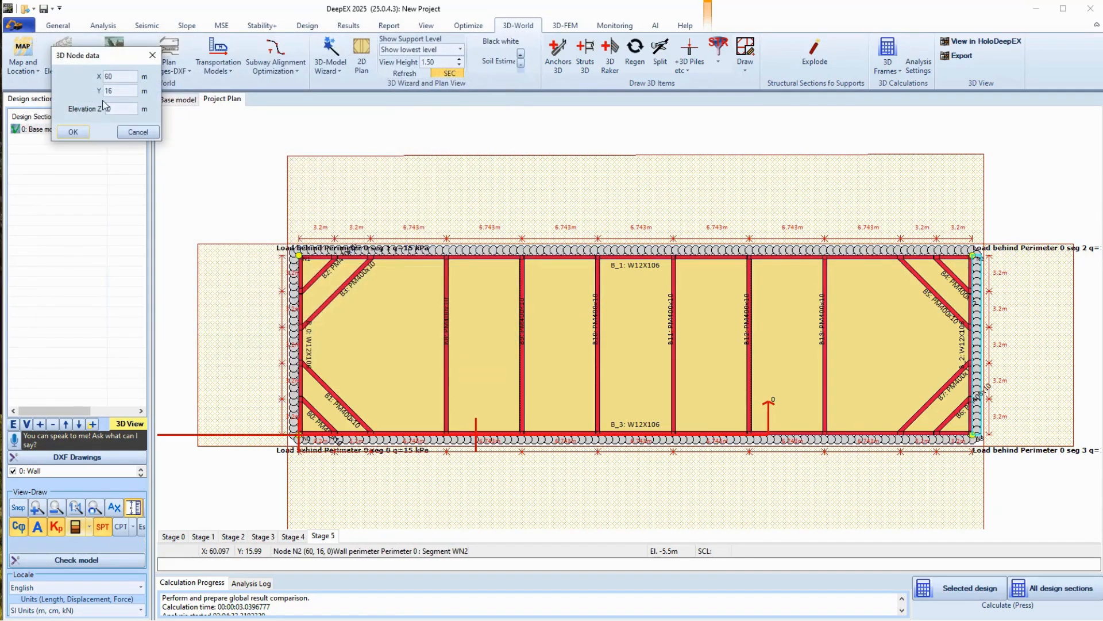
pyautogui.click(128, 136)
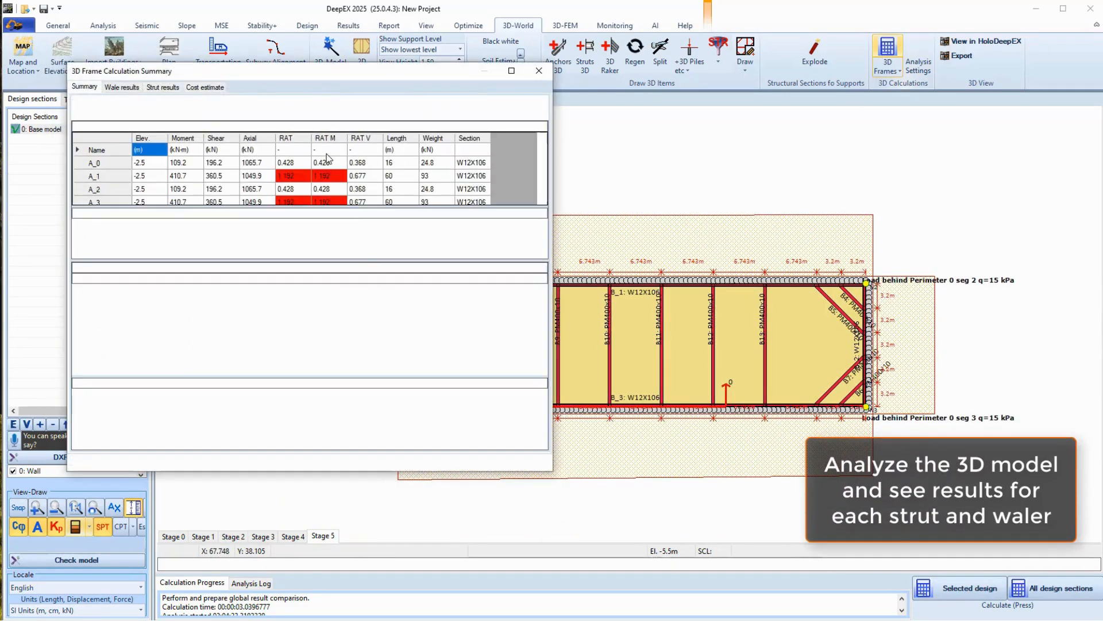
# Review frame results: wales B_1/B_3 at 1.325, strut B13 at 1.029, costs totalling $4,776,510
pyautogui.scroll(-2, 187, 172)
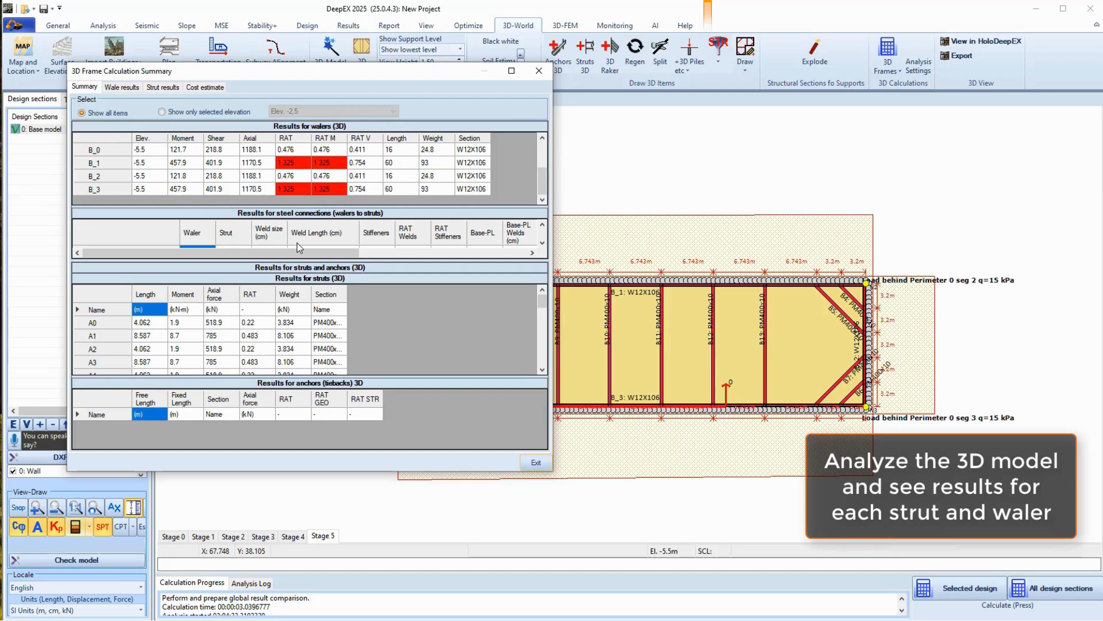
pyautogui.moveTo(290, 205); pyautogui.dragTo(291, 166)
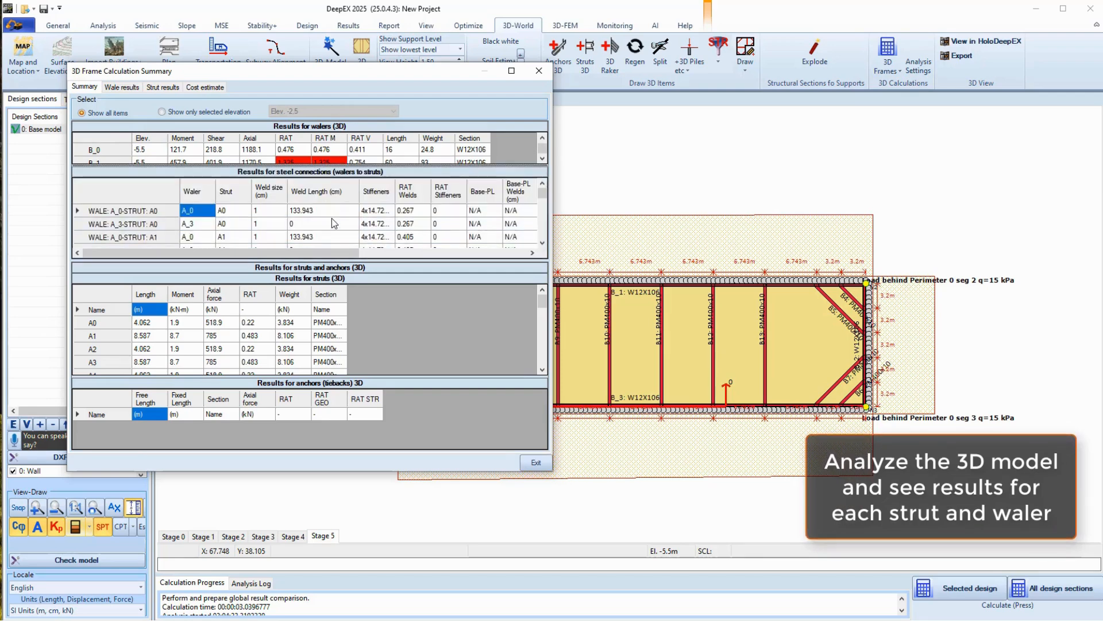
pyautogui.scroll(-10, 311, 325)
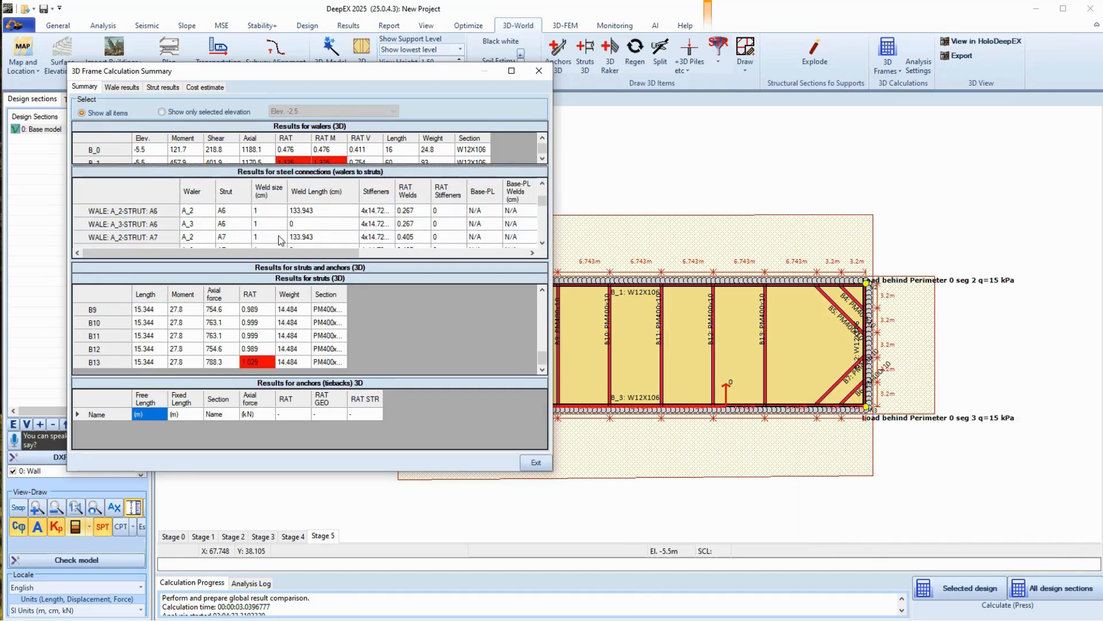
pyautogui.click(122, 87)
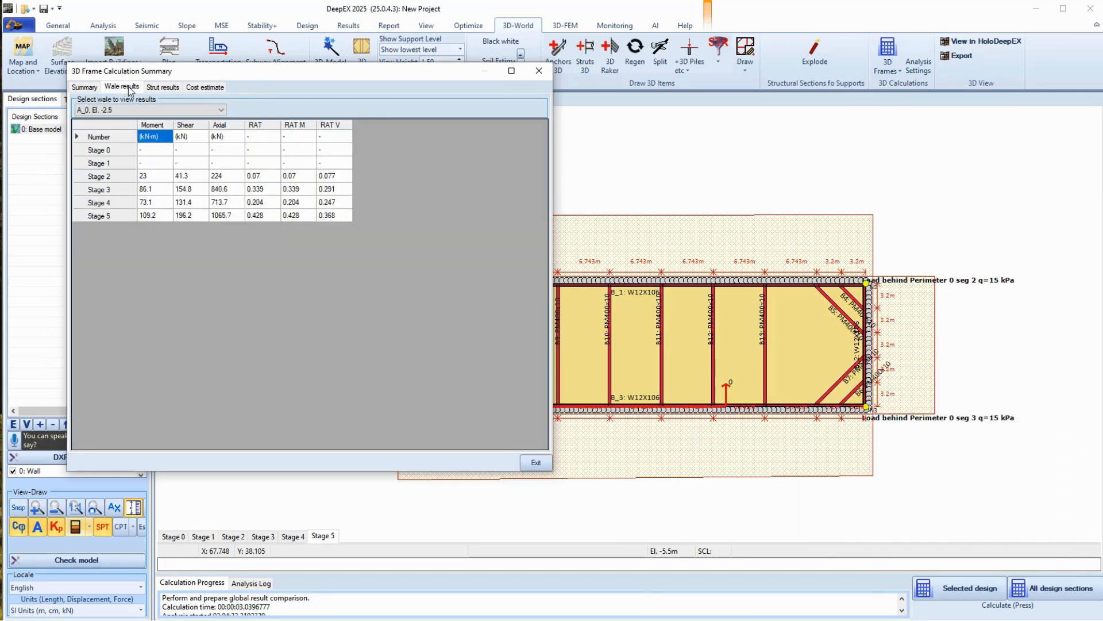
pyautogui.click(166, 87)
pyautogui.click(205, 87)
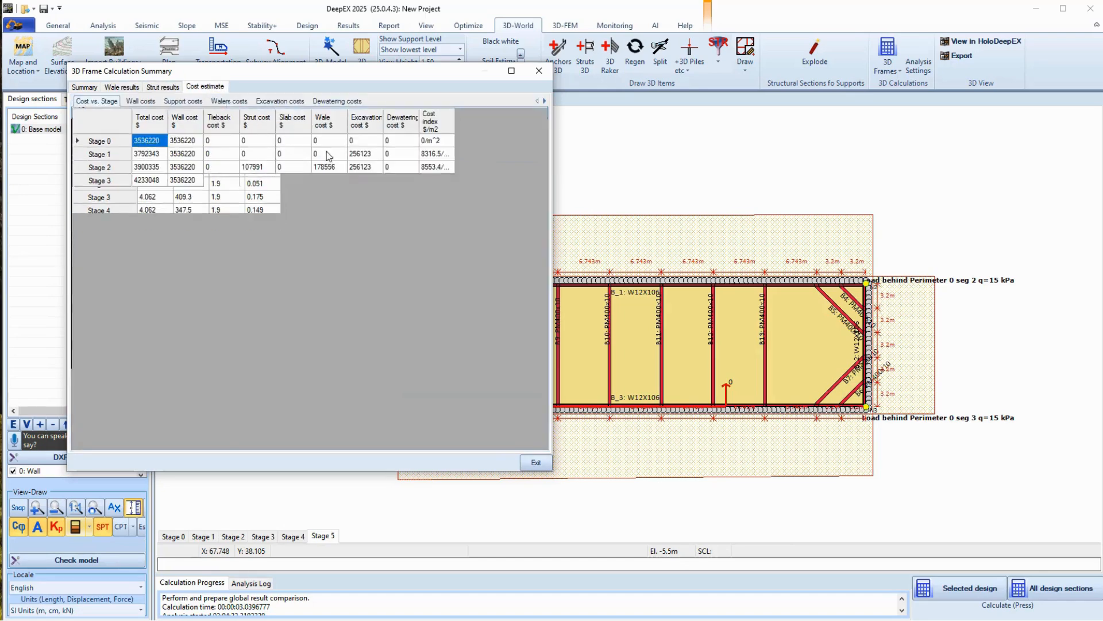
# Close the frame summary and show the excavation in the 3D FEM soil block, rotated front-on
pyautogui.click(537, 463)
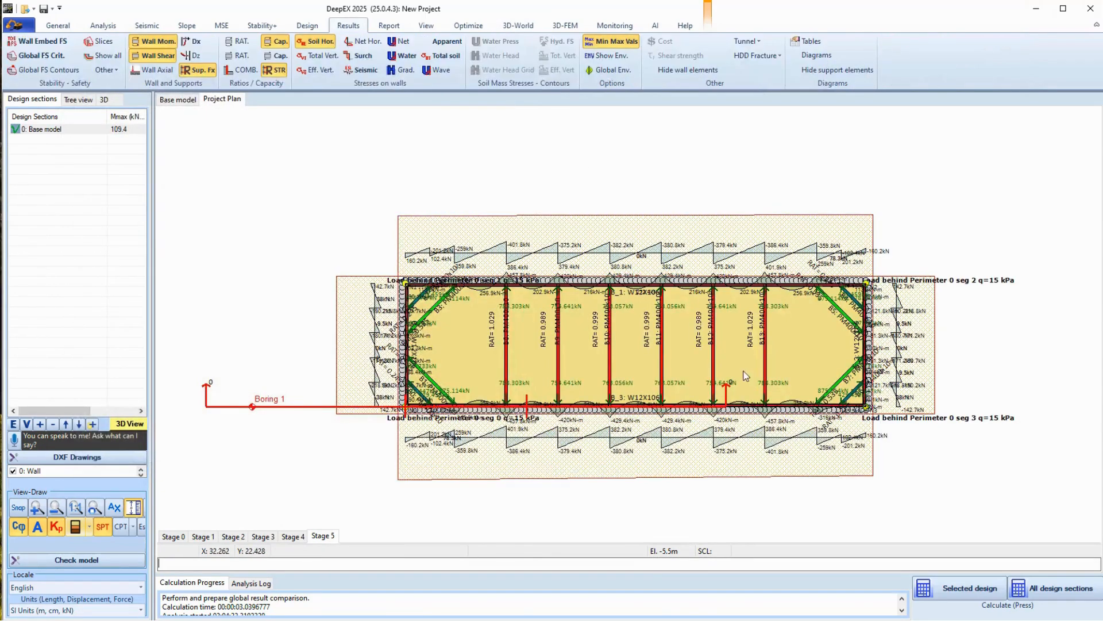
pyautogui.moveTo(618, 376); pyautogui.dragTo(723, 372, button='middle')
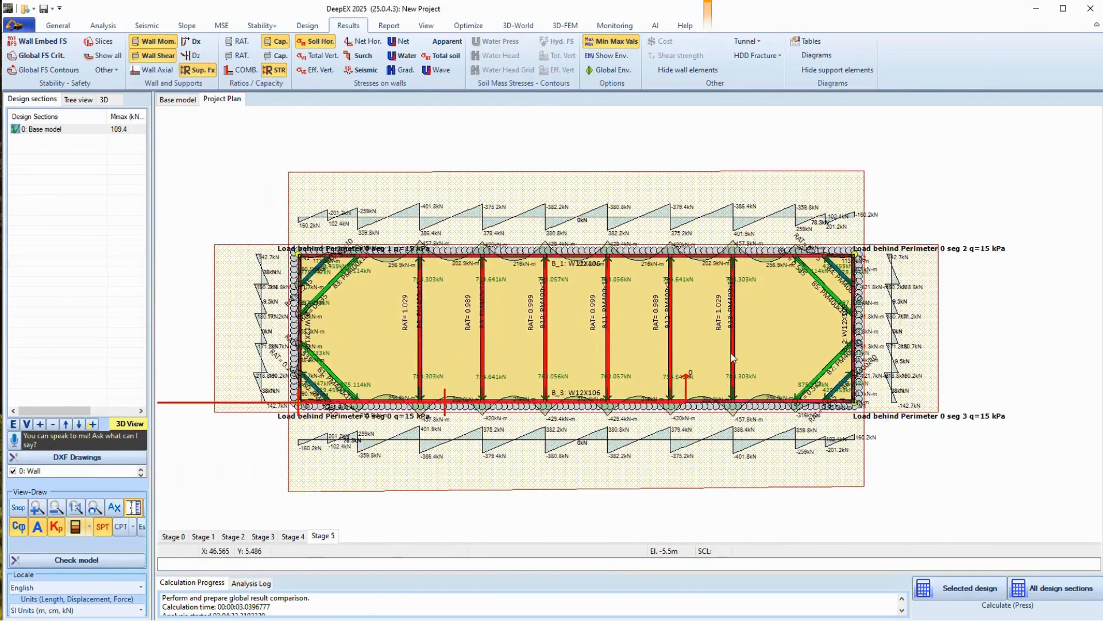
pyautogui.scroll(-1, 726, 357)
pyautogui.click(565, 25)
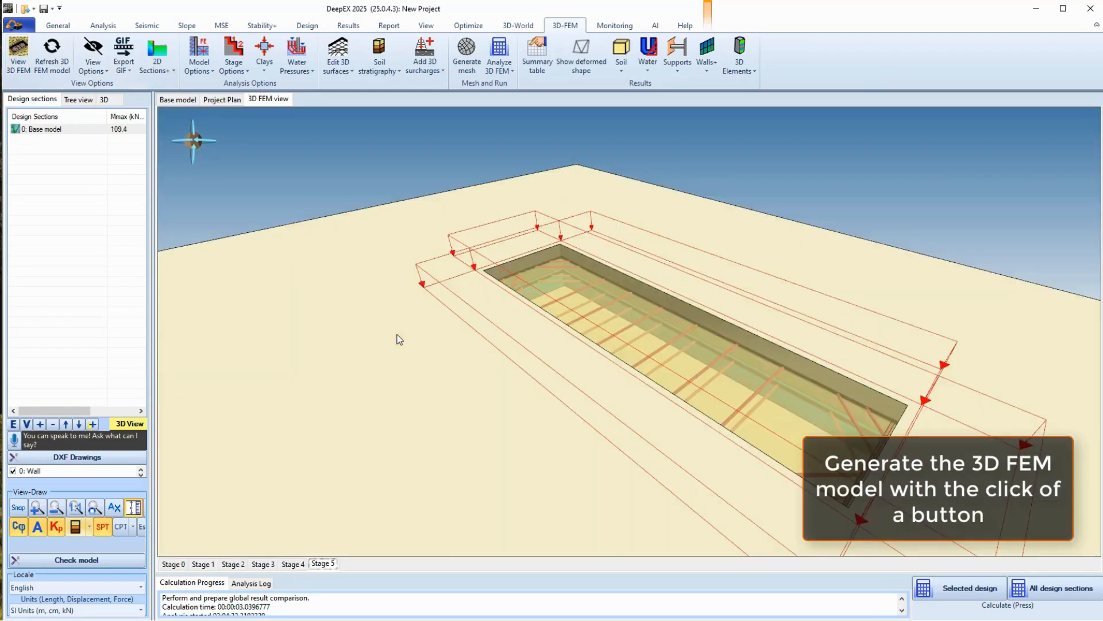
pyautogui.scroll(-3, 427, 395)
pyautogui.scroll(-3, 407, 416)
pyautogui.moveTo(405, 408); pyautogui.dragTo(681, 278)
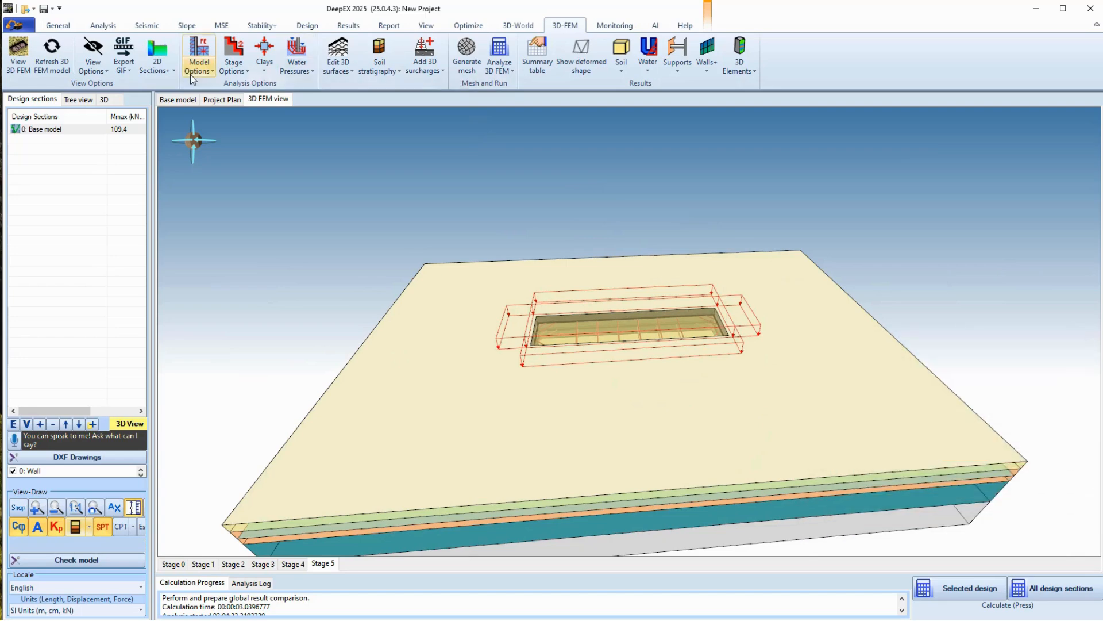
# Set the 3D FEM mesh refinement to Medium and tilt the view down onto the model
pyautogui.click(199, 58)
pyautogui.click(236, 86)
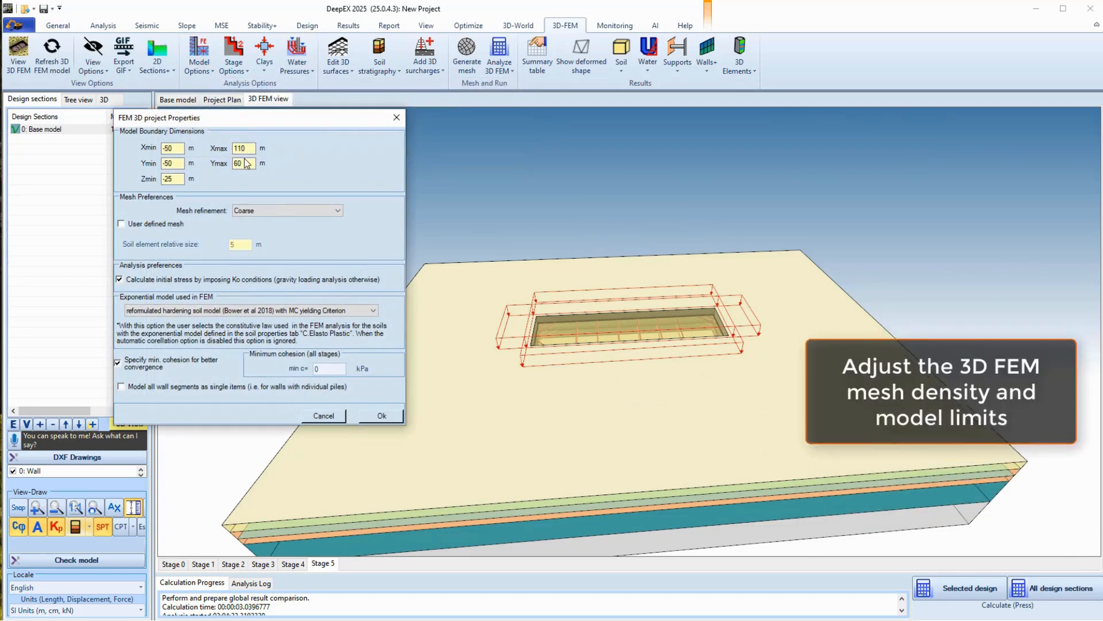
pyautogui.click(264, 211)
pyautogui.click(259, 223)
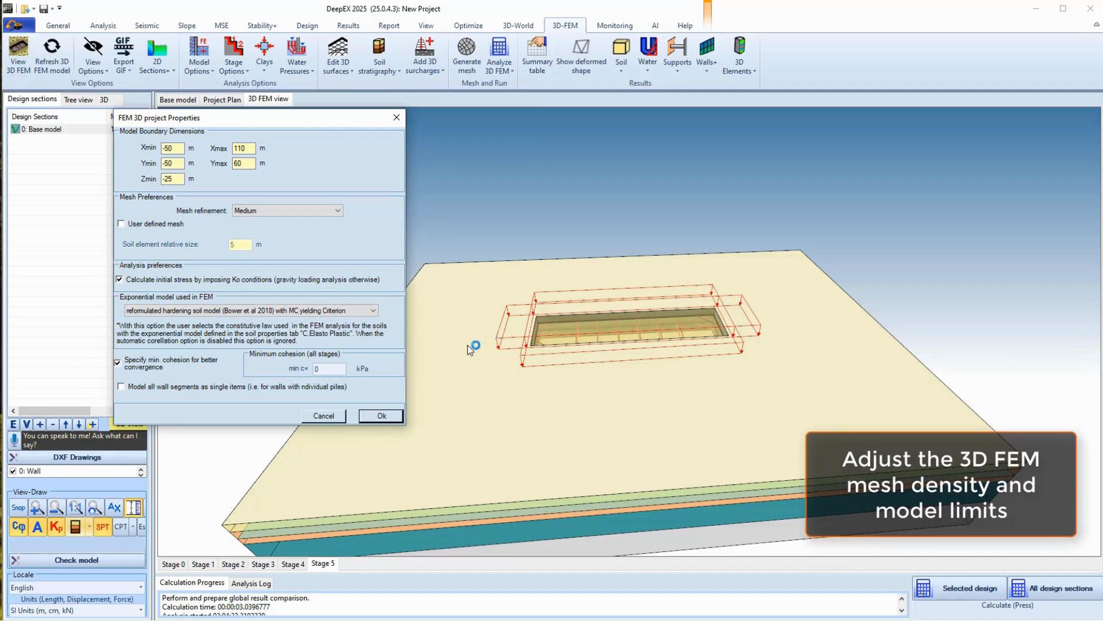
pyautogui.click(382, 416)
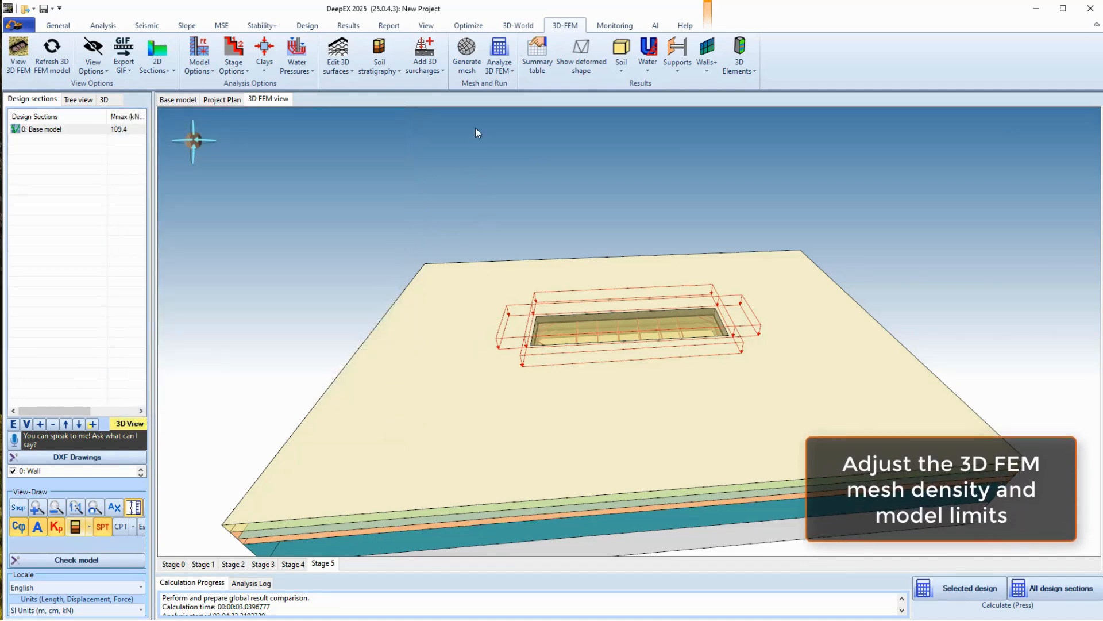
pyautogui.moveTo(691, 332); pyautogui.dragTo(676, 438)
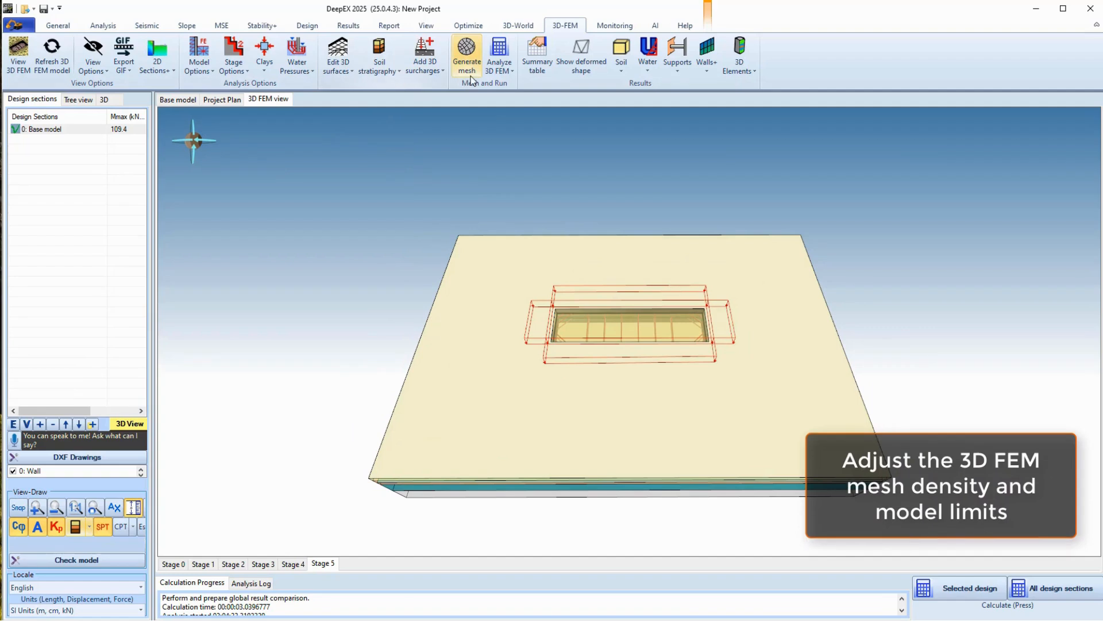
# Shrink the 3D FEM model limits to X −40 to 90 and Y −40 to 50
pyautogui.click(199, 72)
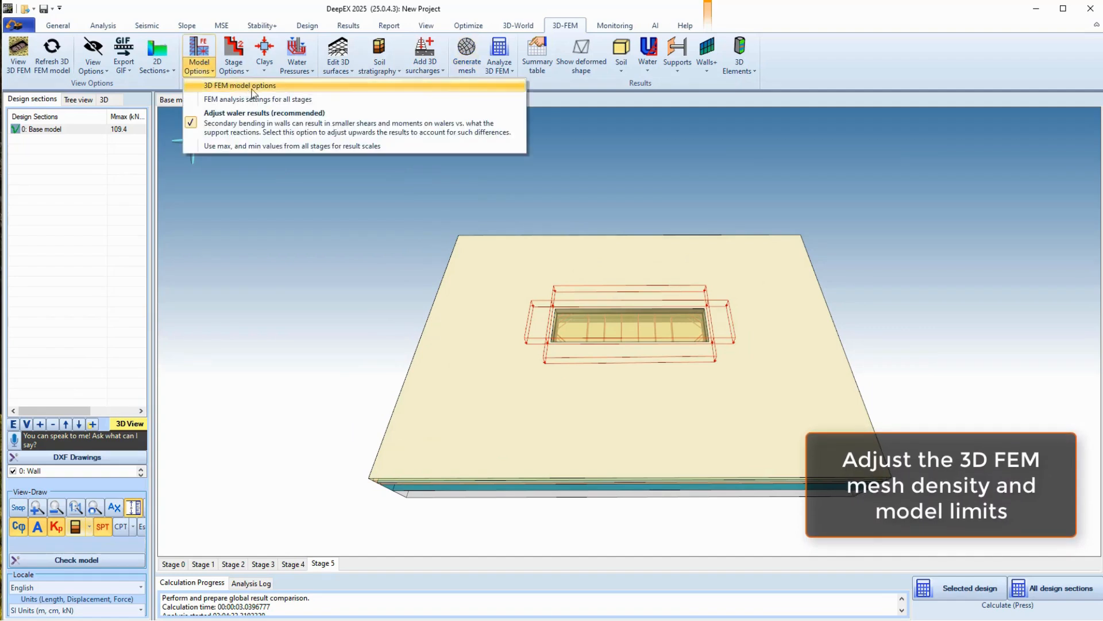
pyautogui.click(253, 86)
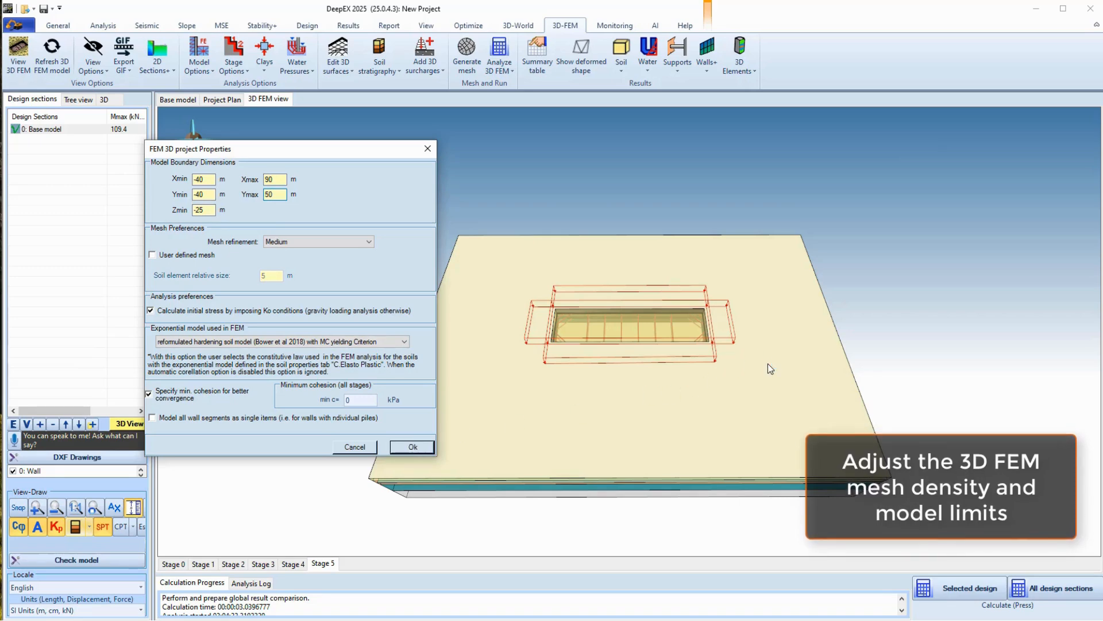
pyautogui.scroll(2, 705, 382)
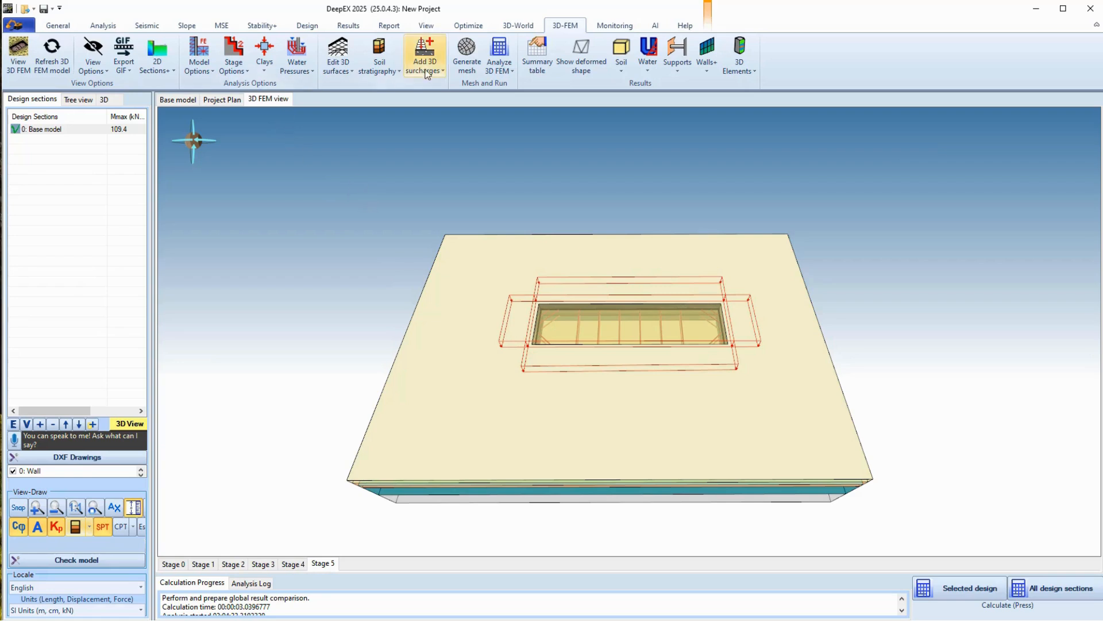
# Generate the finite-element mesh, yielding 232725 degrees of freedom, and view the excavation obliquely
pyautogui.click(476, 64)
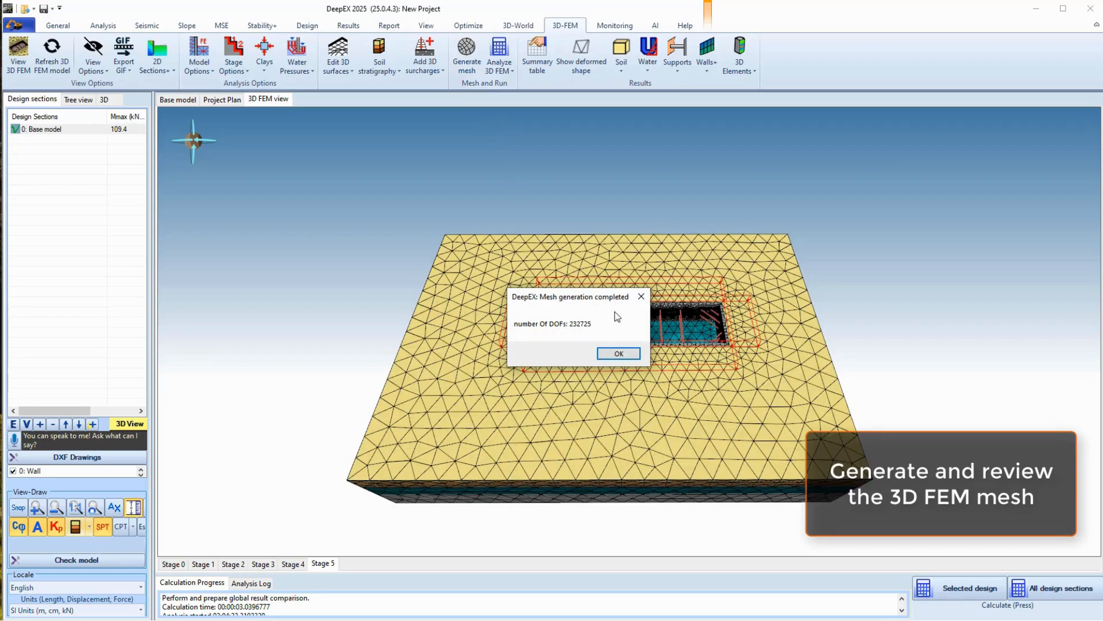
pyautogui.click(619, 354)
pyautogui.scroll(5, 652, 374)
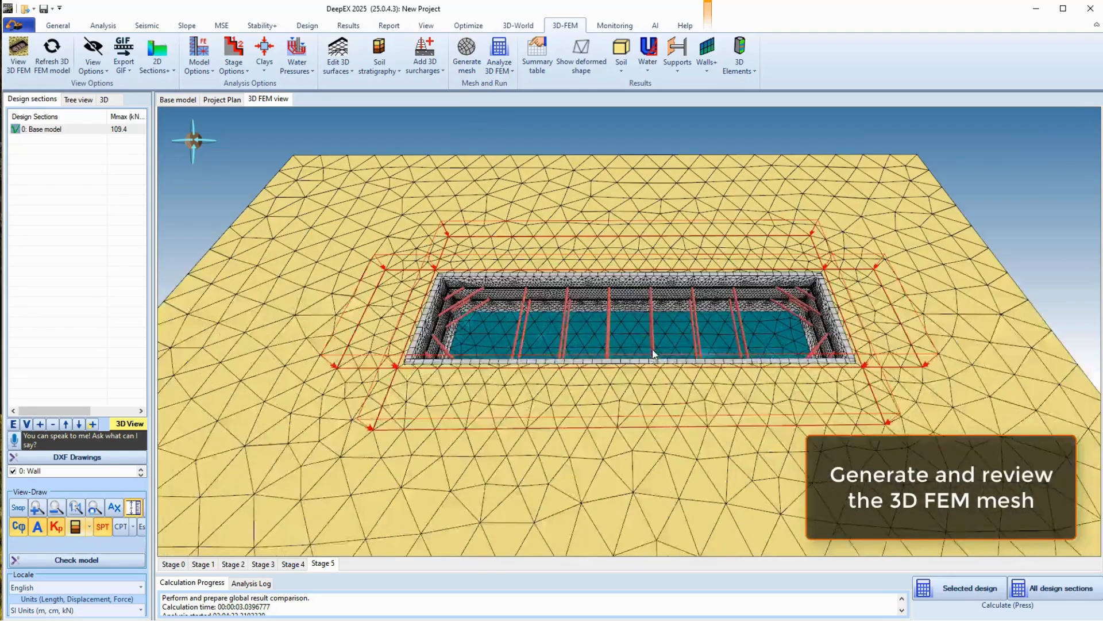
pyautogui.scroll(8, 639, 358)
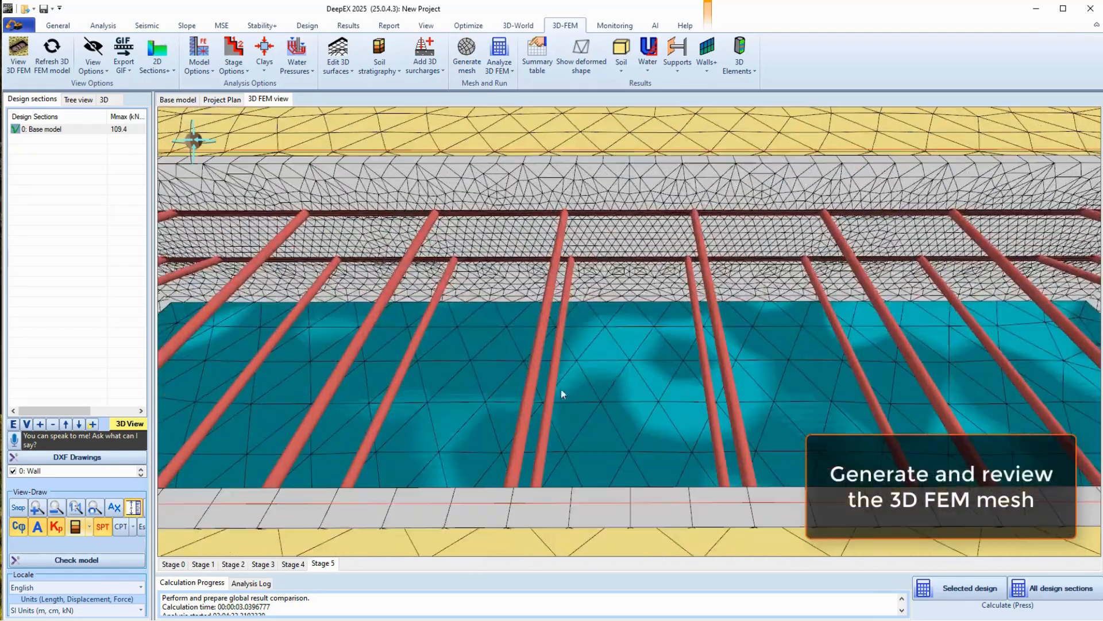
pyautogui.moveTo(733, 404); pyautogui.dragTo(151, 420)
pyautogui.scroll(-8, 594, 440)
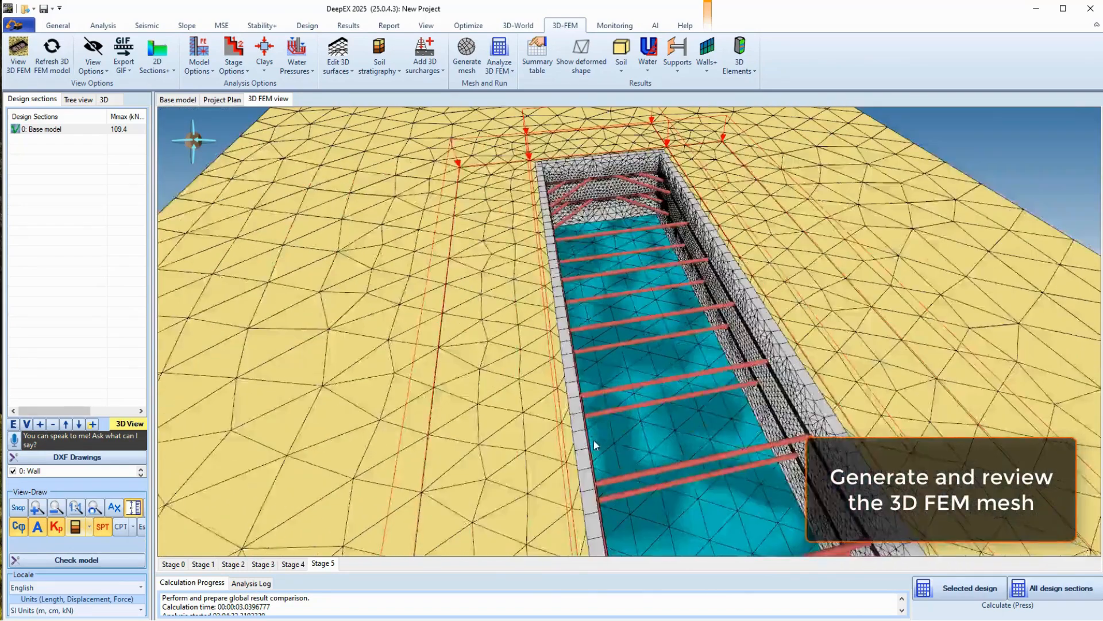
# Inspect the mesh at Stage 4 and Stage 5 from several orbited angles
pyautogui.click(292, 564)
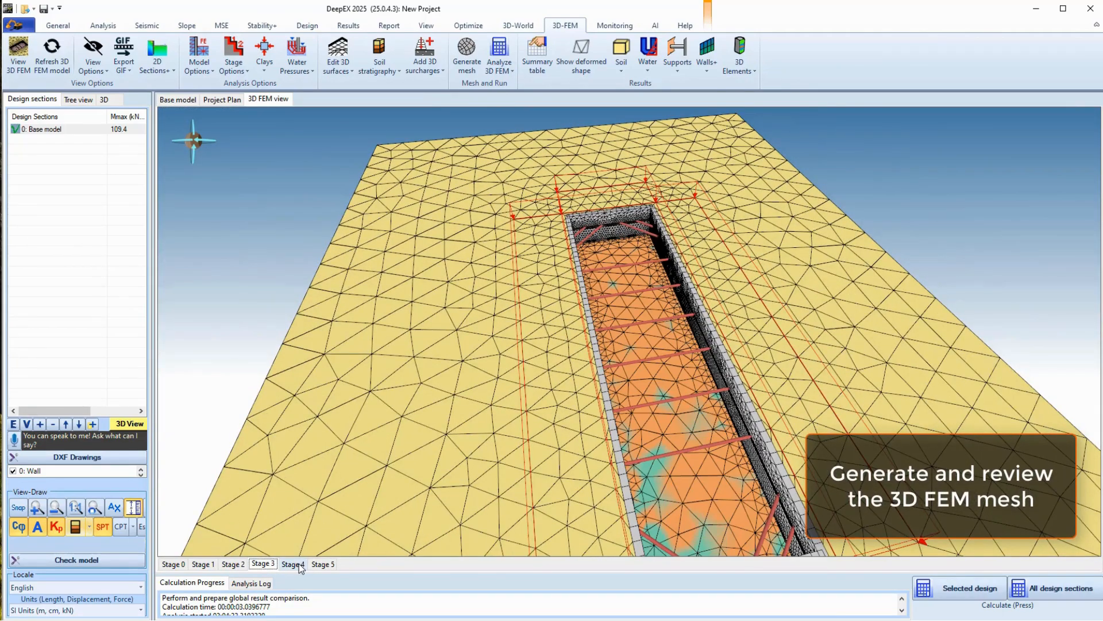
pyautogui.click(321, 563)
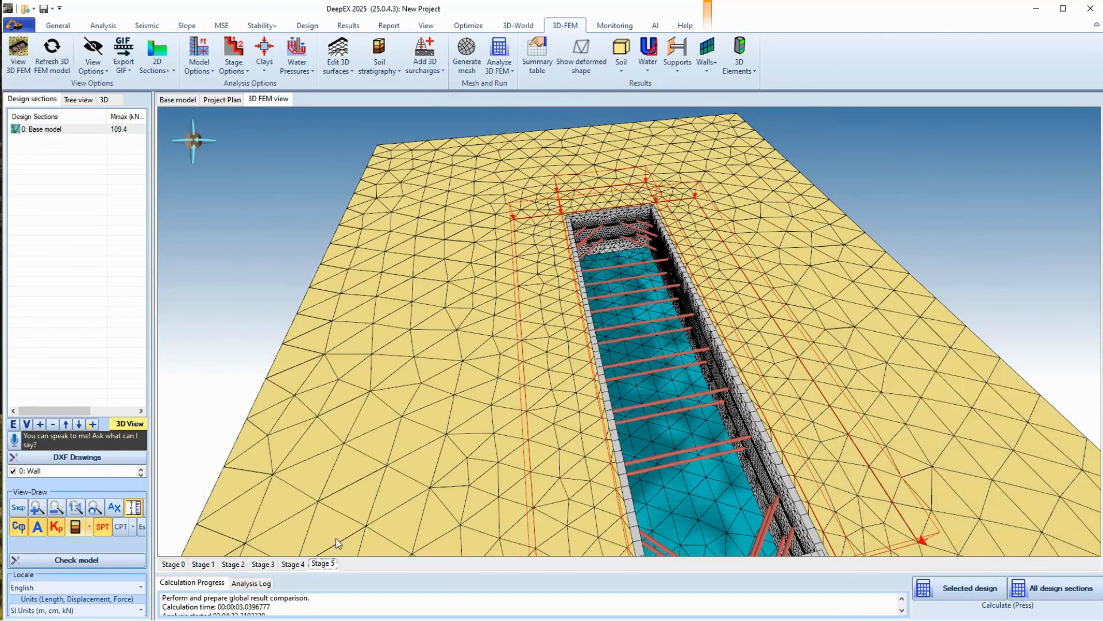
pyautogui.moveTo(467, 463); pyautogui.dragTo(356, 411)
pyautogui.moveTo(684, 423); pyautogui.dragTo(395, 139)
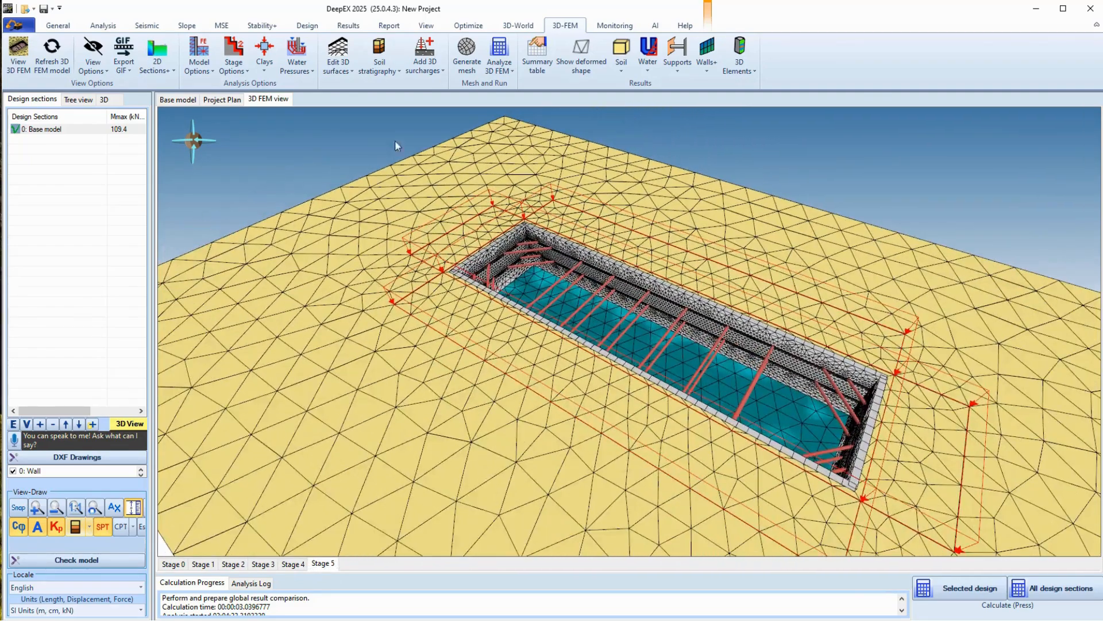
pyautogui.moveTo(538, 180); pyautogui.dragTo(448, 134)
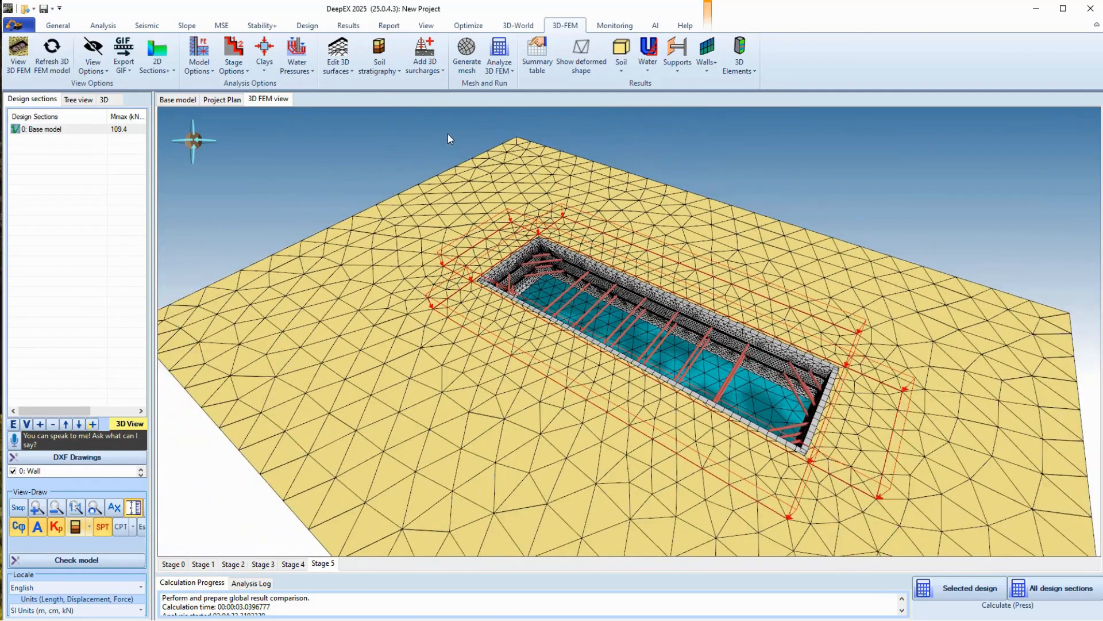
# Run the 3D FEM analysis and enlarge the steel connection and strut result tables
pyautogui.click(499, 48)
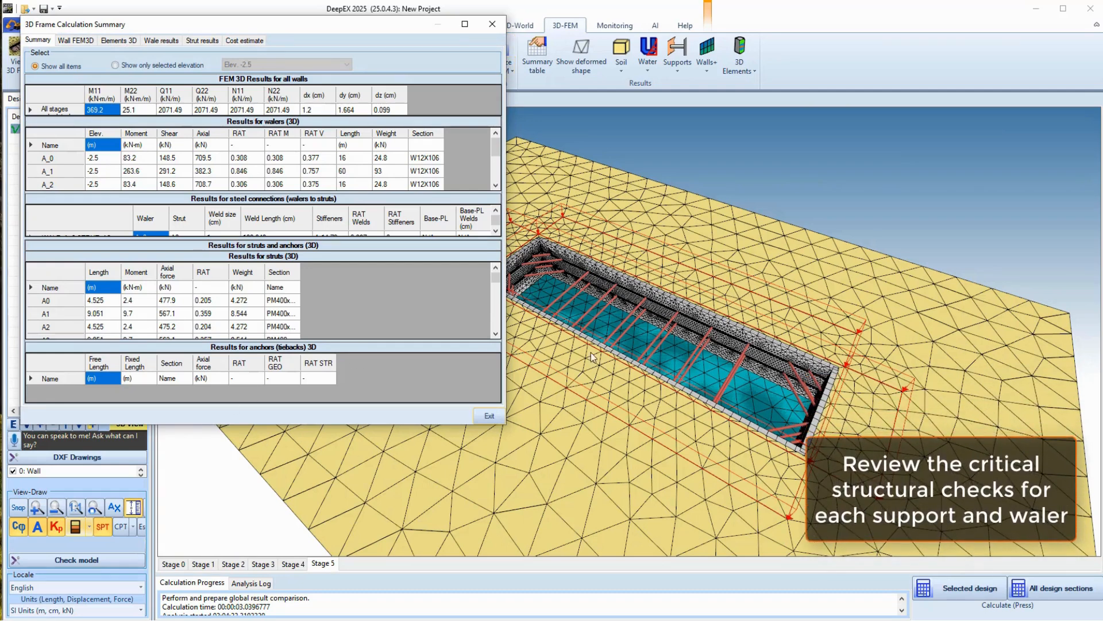
pyautogui.scroll(-3, 292, 169)
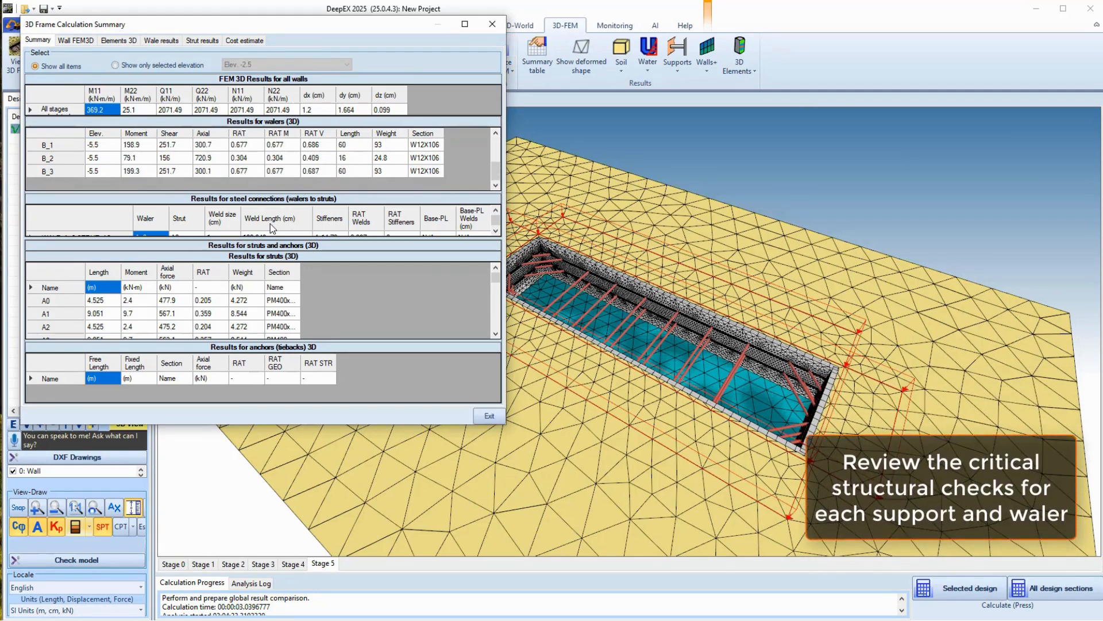
pyautogui.moveTo(287, 192); pyautogui.dragTo(284, 159)
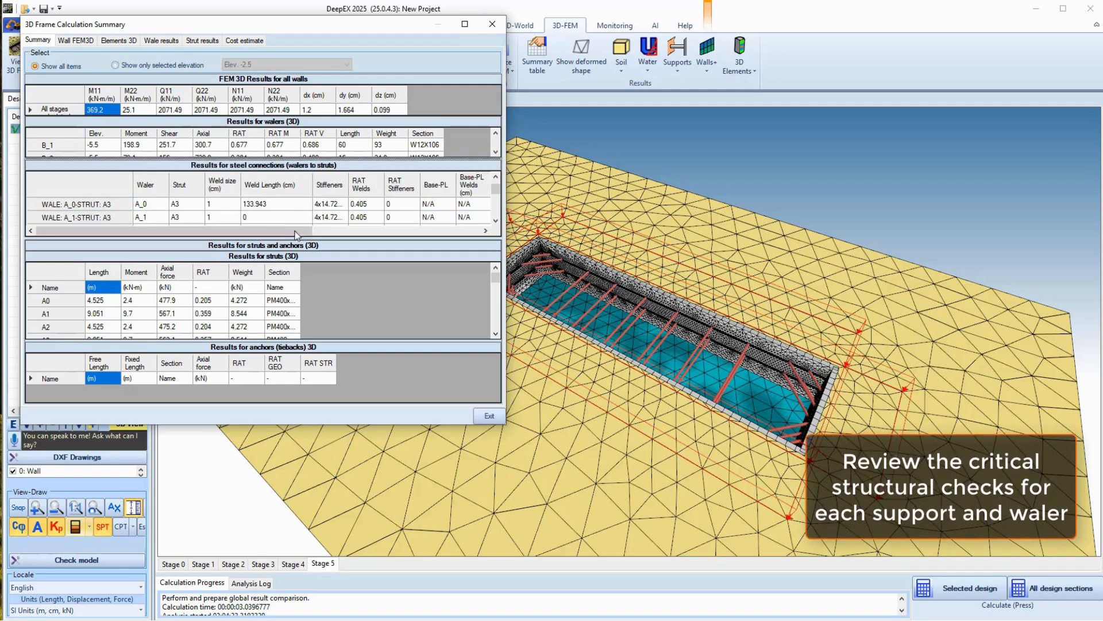
pyautogui.moveTo(292, 239); pyautogui.dragTo(290, 203)
pyautogui.scroll(-5, 255, 280)
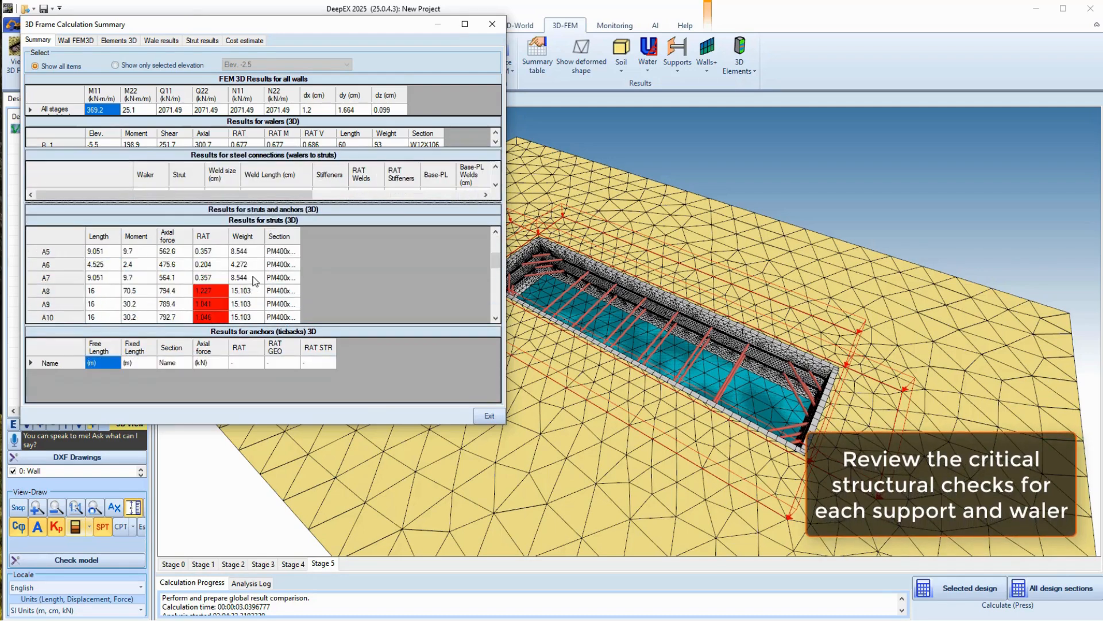
# Browse the Wall FEM, 3D elements, wale and strut results for strut A0, then close the summary
pyautogui.click(75, 40)
pyautogui.click(118, 42)
pyautogui.click(153, 42)
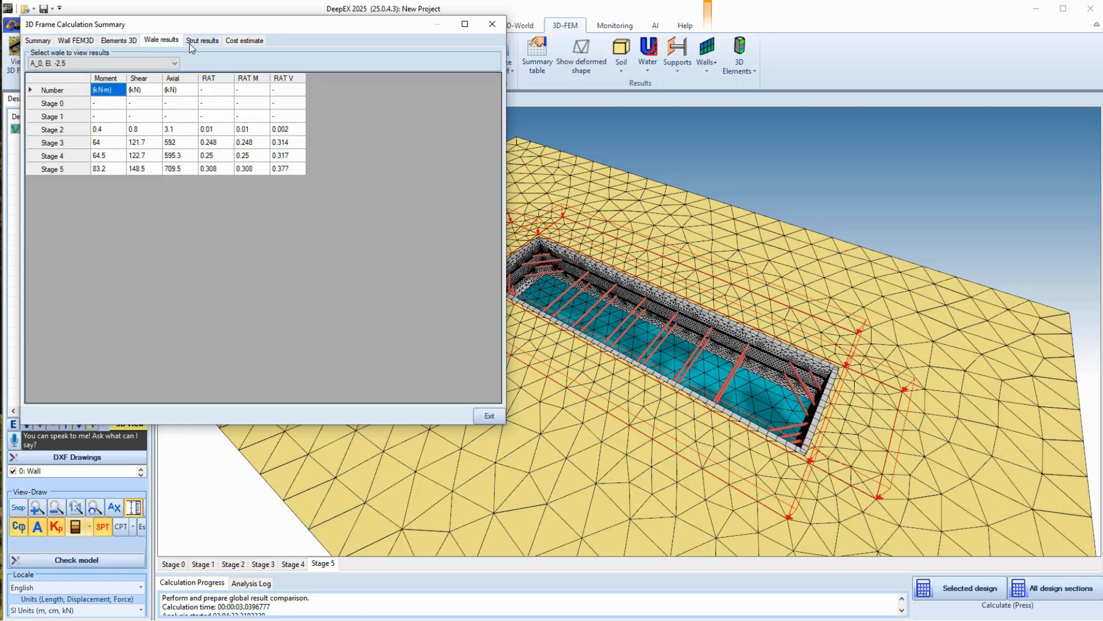
pyautogui.click(191, 42)
pyautogui.click(159, 67)
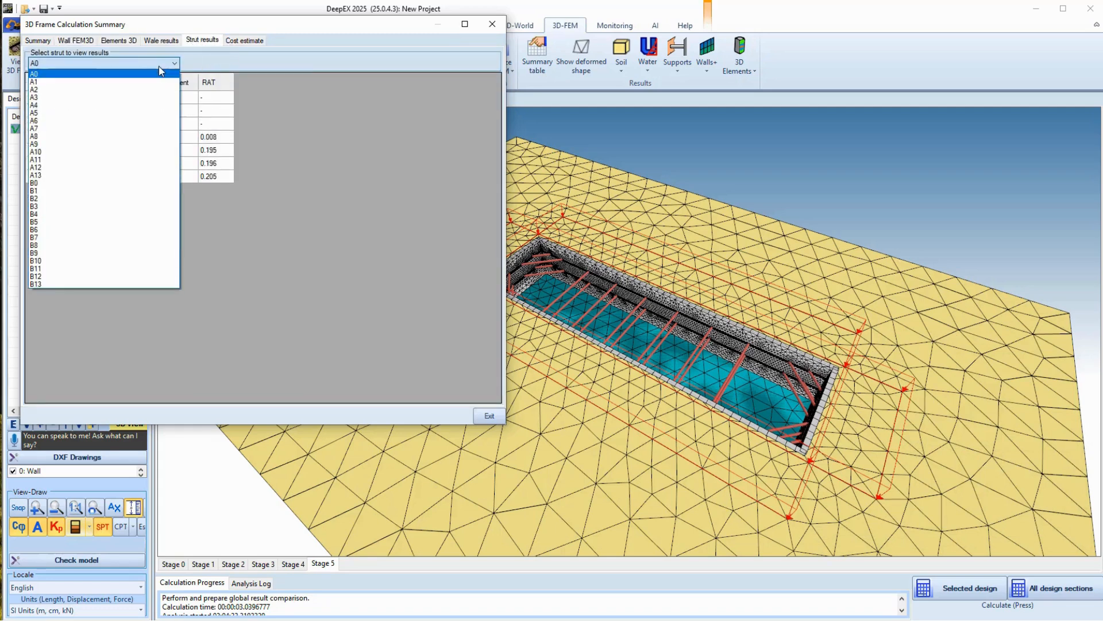
pyautogui.click(159, 66)
pyautogui.click(489, 416)
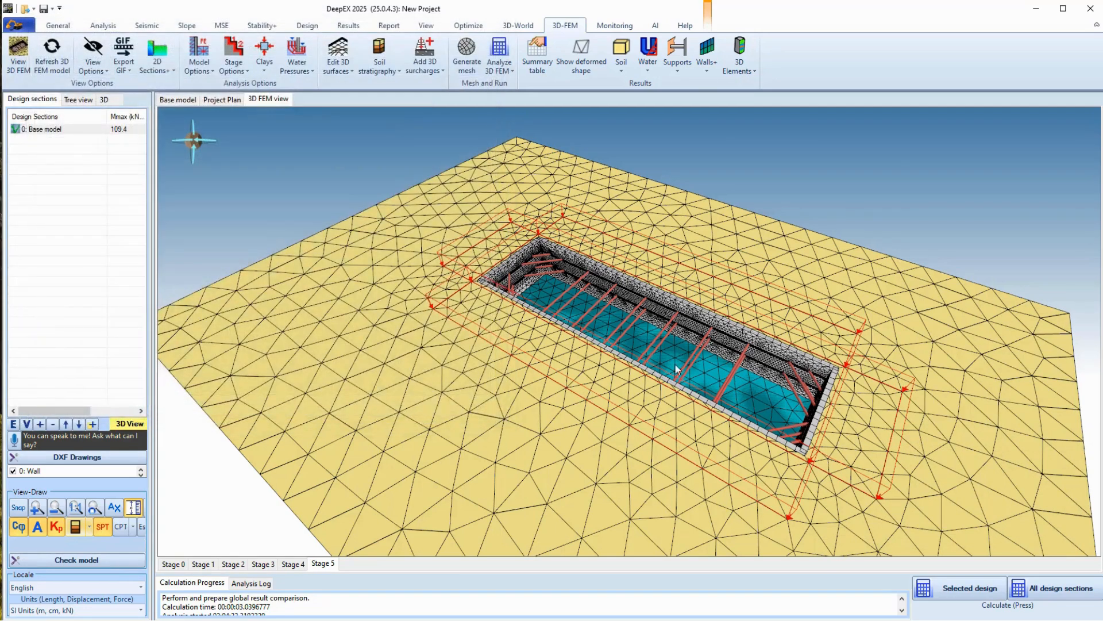
# Shade the soil by X-direction displacement and compare Stages 3 and 4
pyautogui.click(620, 73)
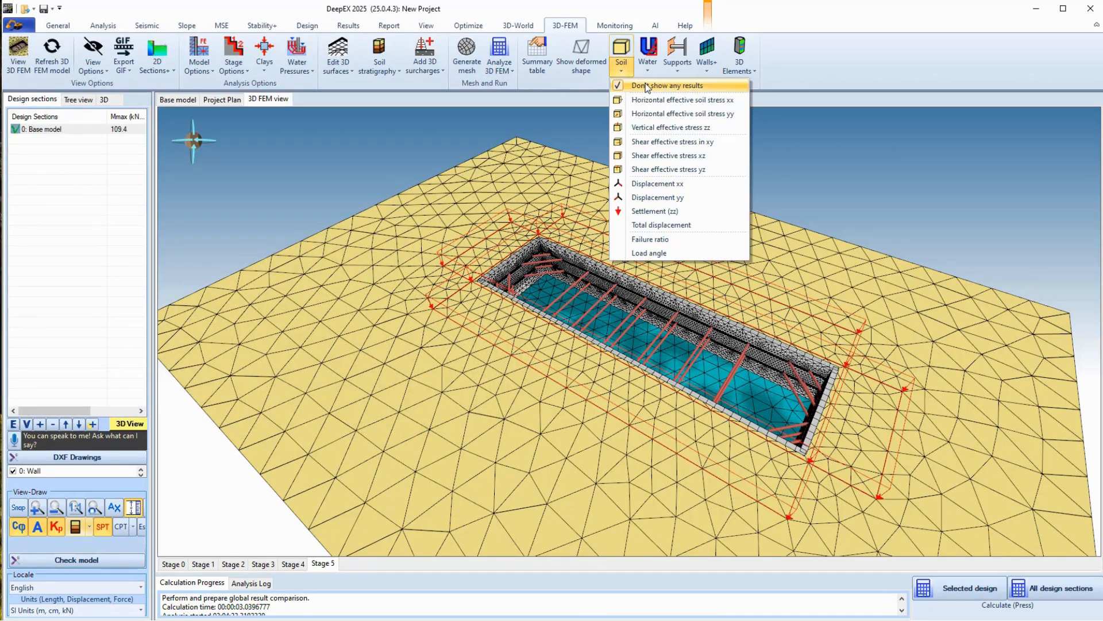
pyautogui.click(660, 185)
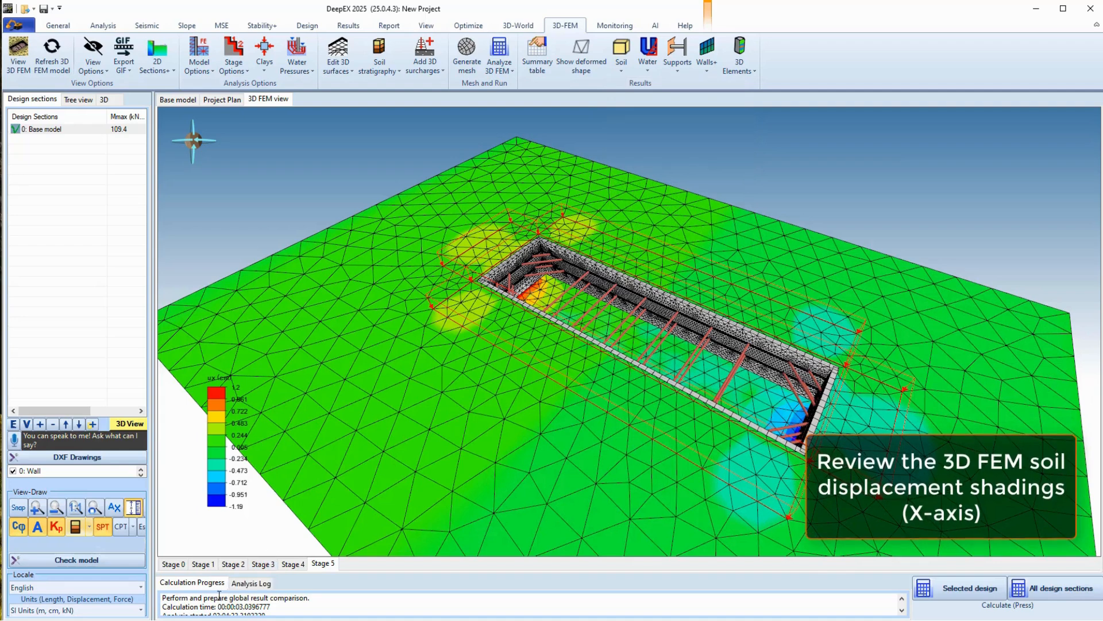
pyautogui.click(263, 564)
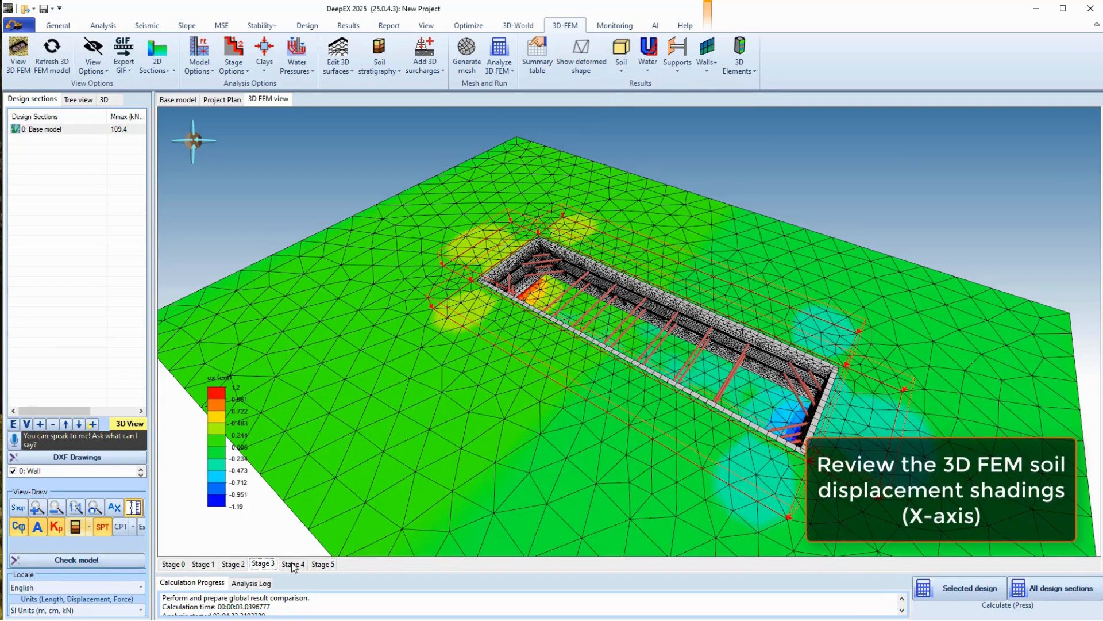
pyautogui.click(295, 564)
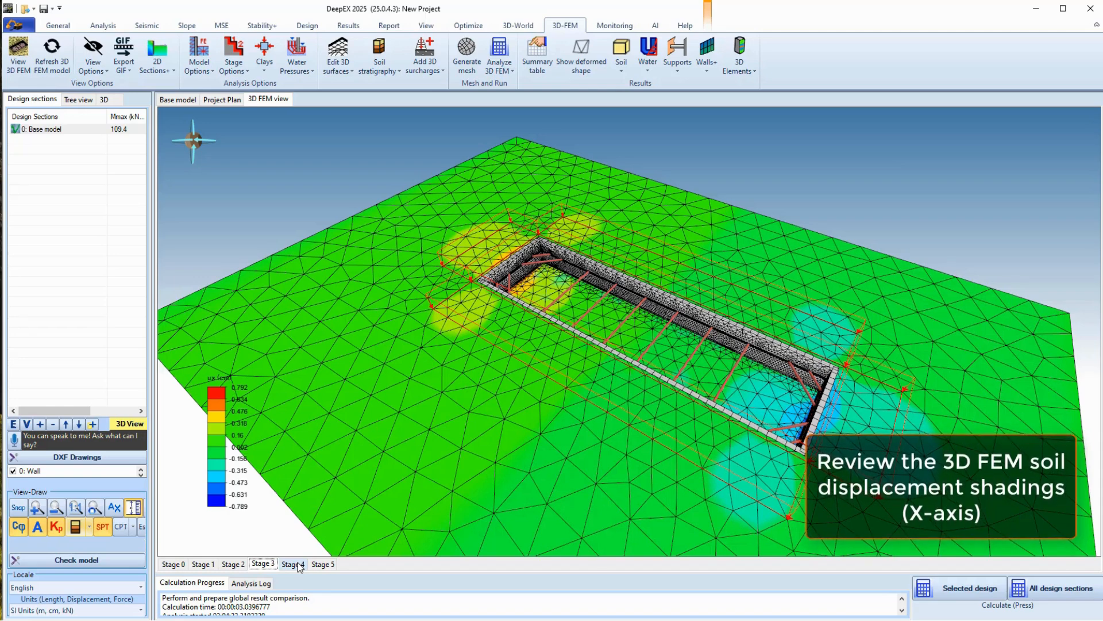
pyautogui.click(297, 565)
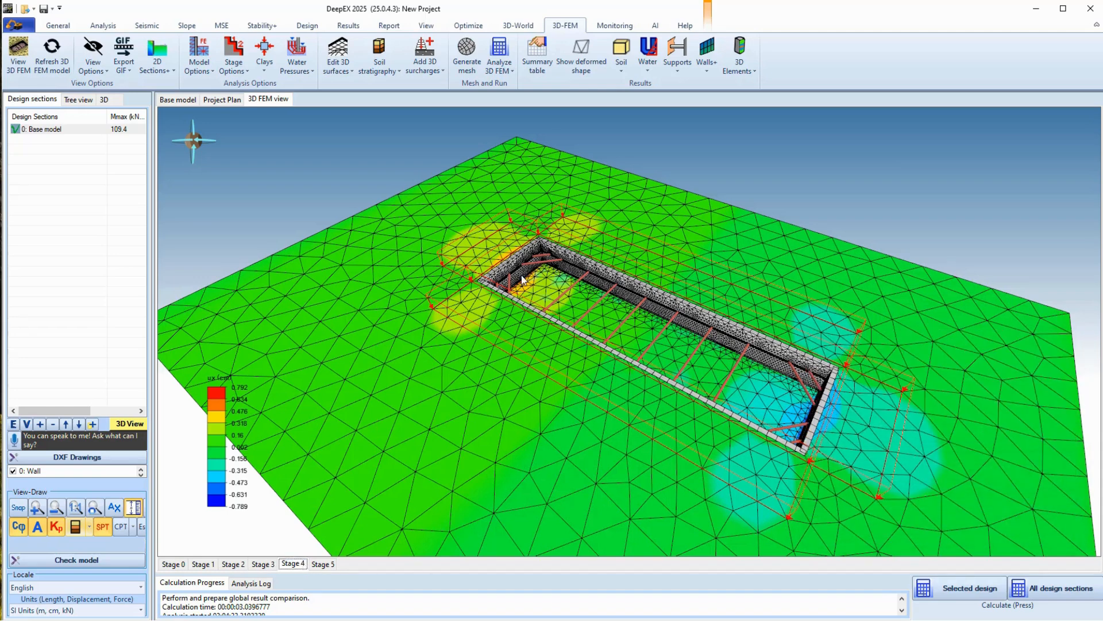
# Shade the soil by settlement (zz), −0.931 to 2.089 cm, and orbit toward ground level
pyautogui.click(619, 68)
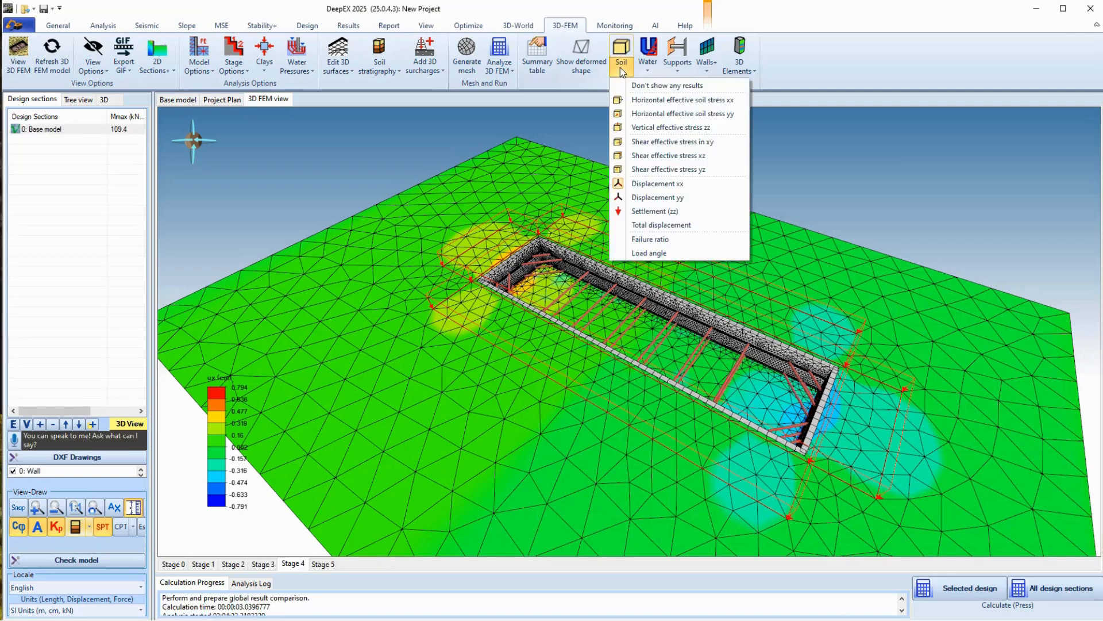
pyautogui.click(671, 212)
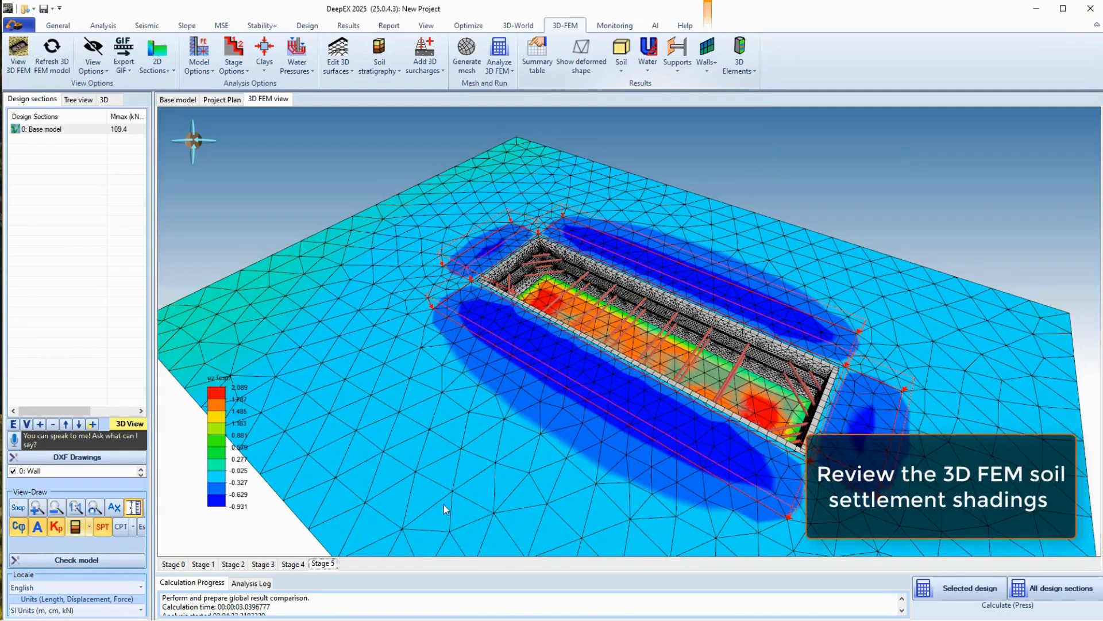
pyautogui.moveTo(598, 394); pyautogui.dragTo(149, 340, button='middle')
pyautogui.moveTo(528, 429); pyautogui.dragTo(571, 407, button='middle')
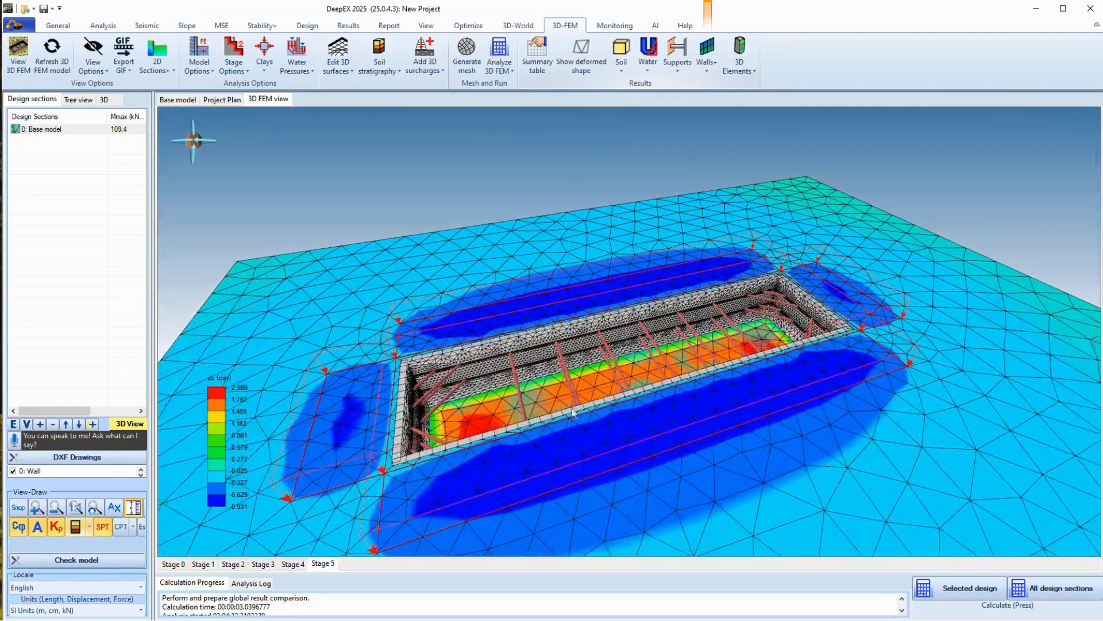
# Hide the soil and water surfaces and set soil results to Don't show any results
pyautogui.click(99, 75)
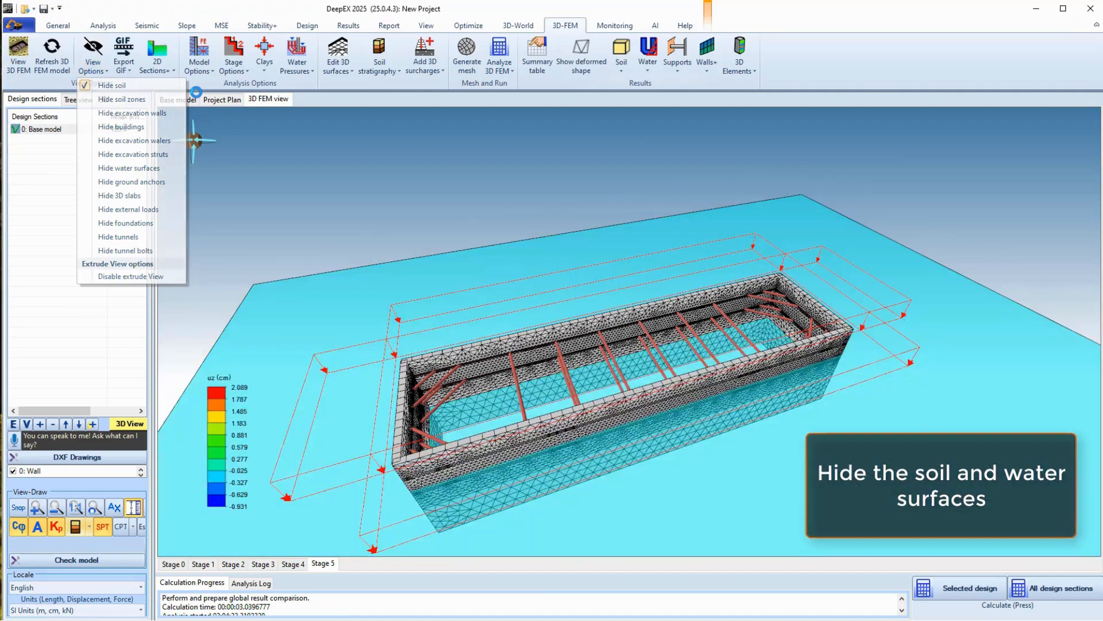
pyautogui.click(92, 61)
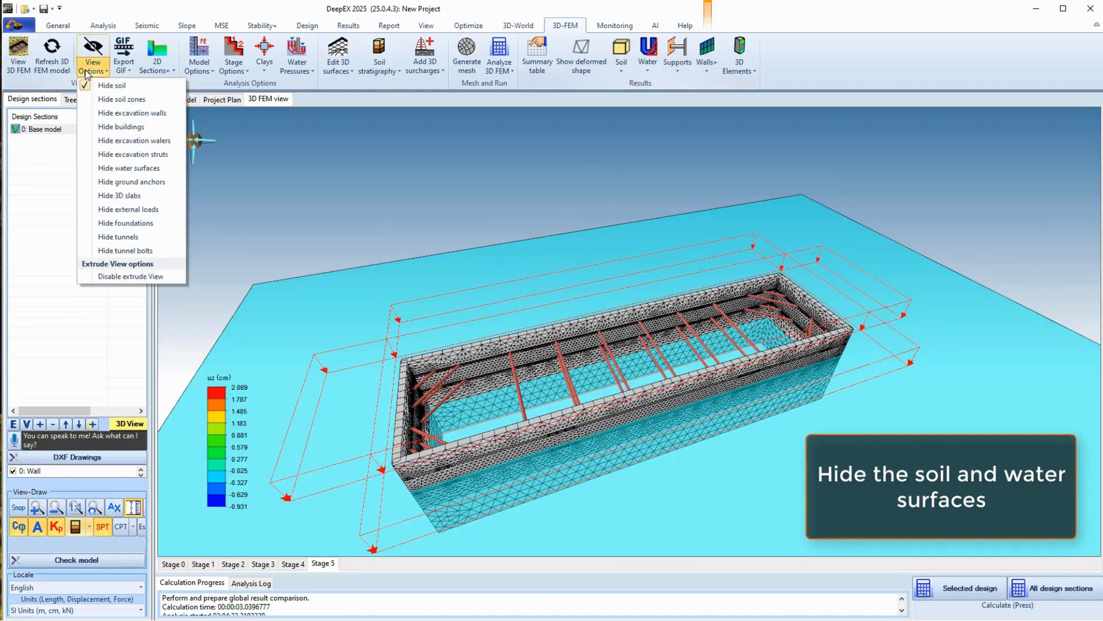
pyautogui.click(126, 168)
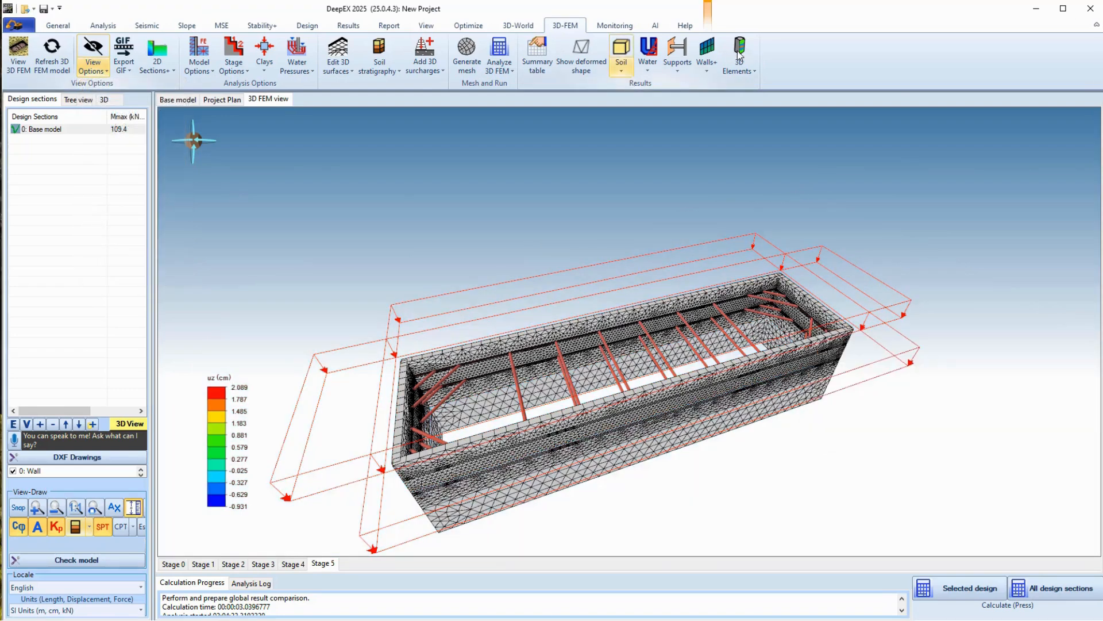
pyautogui.click(618, 72)
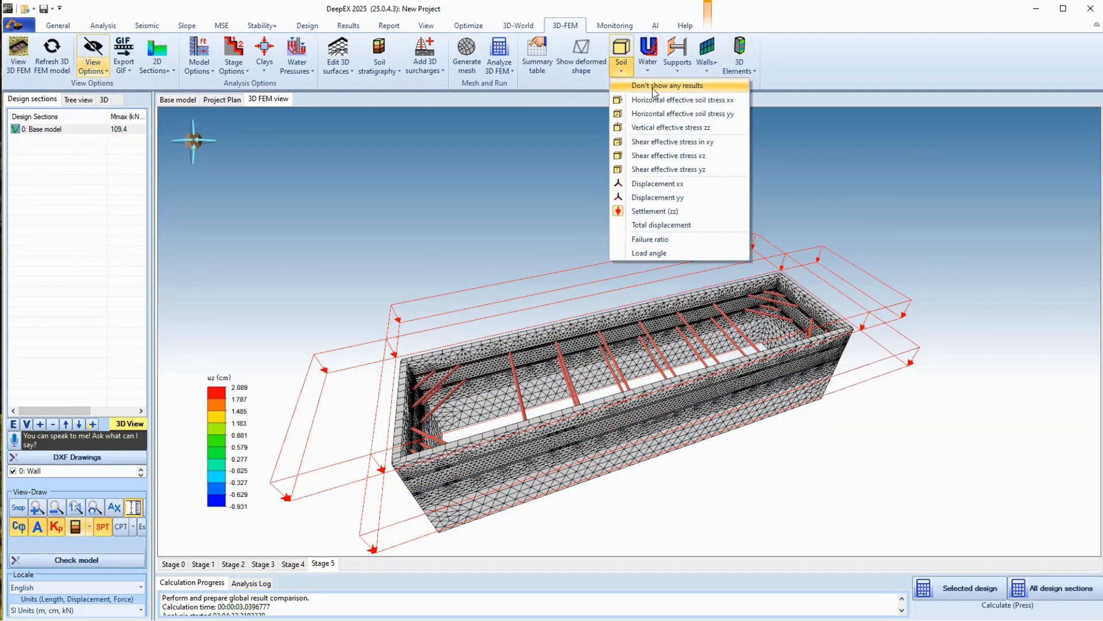
pyautogui.click(678, 75)
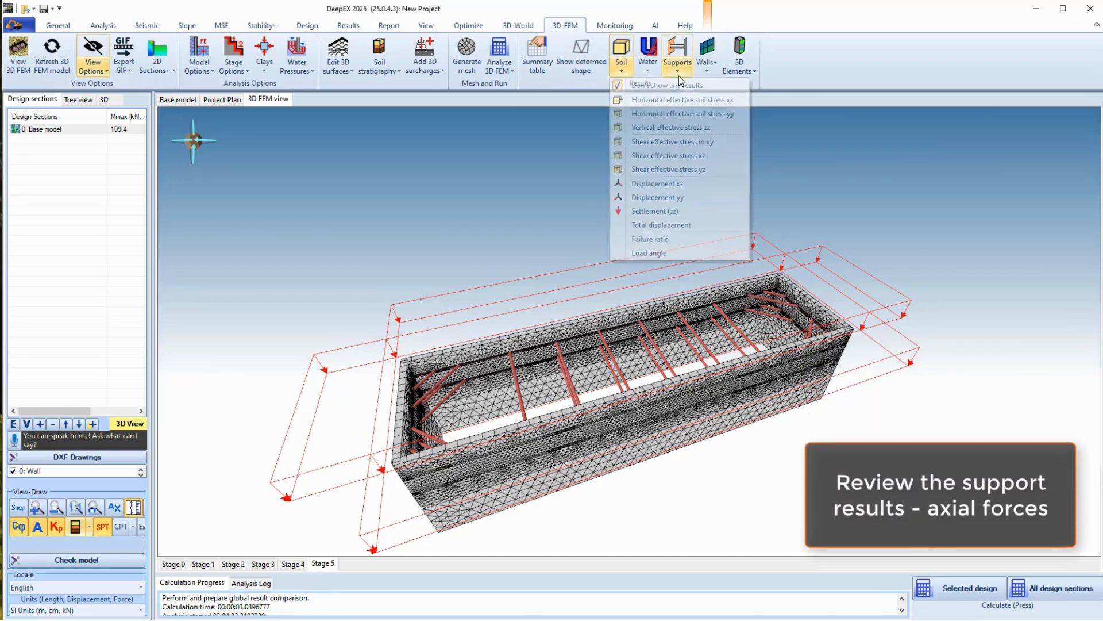
# Show strut axial reactions, shade walls by moment m11, and review Stage 3 (−95.043 to 130.839 kN-m/m)
pyautogui.click(708, 102)
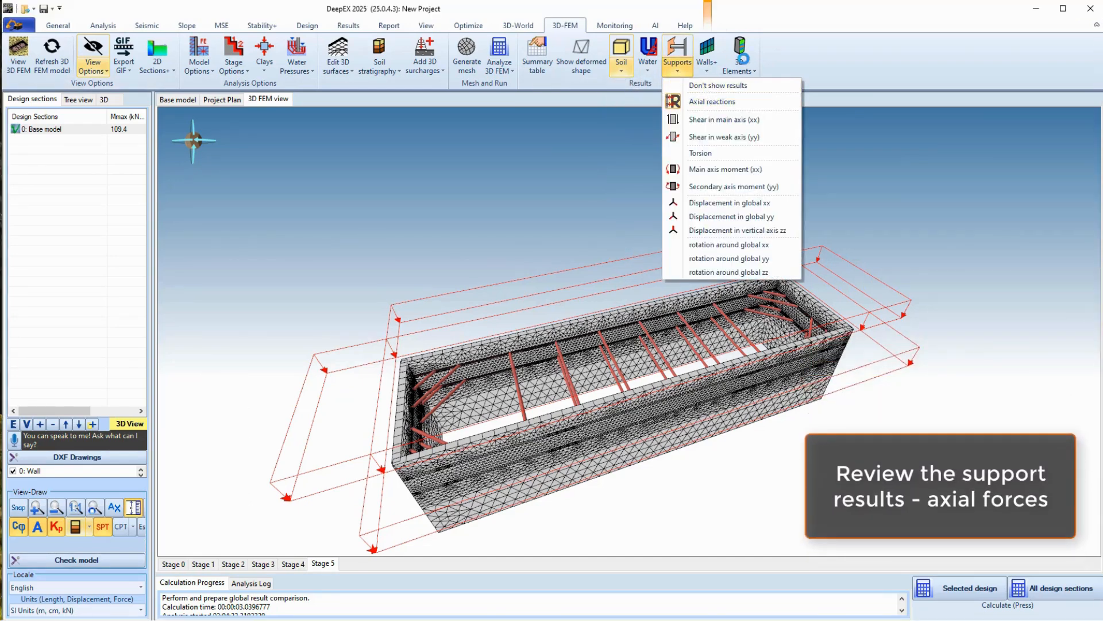
pyautogui.moveTo(623, 440); pyautogui.dragTo(488, 391, button='middle')
pyautogui.click(706, 66)
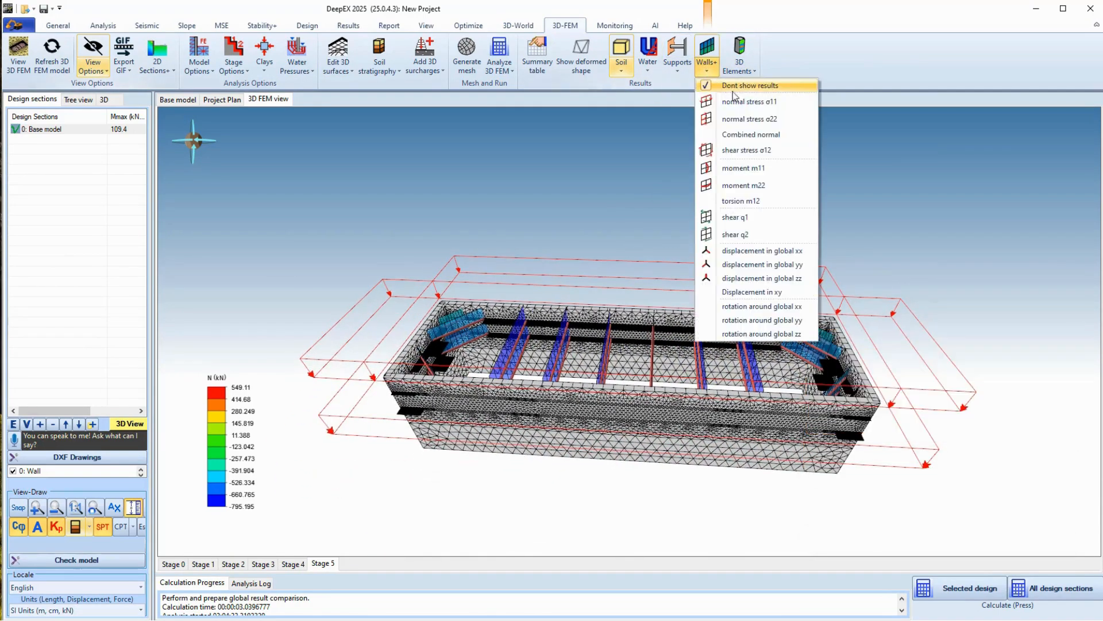
pyautogui.click(756, 170)
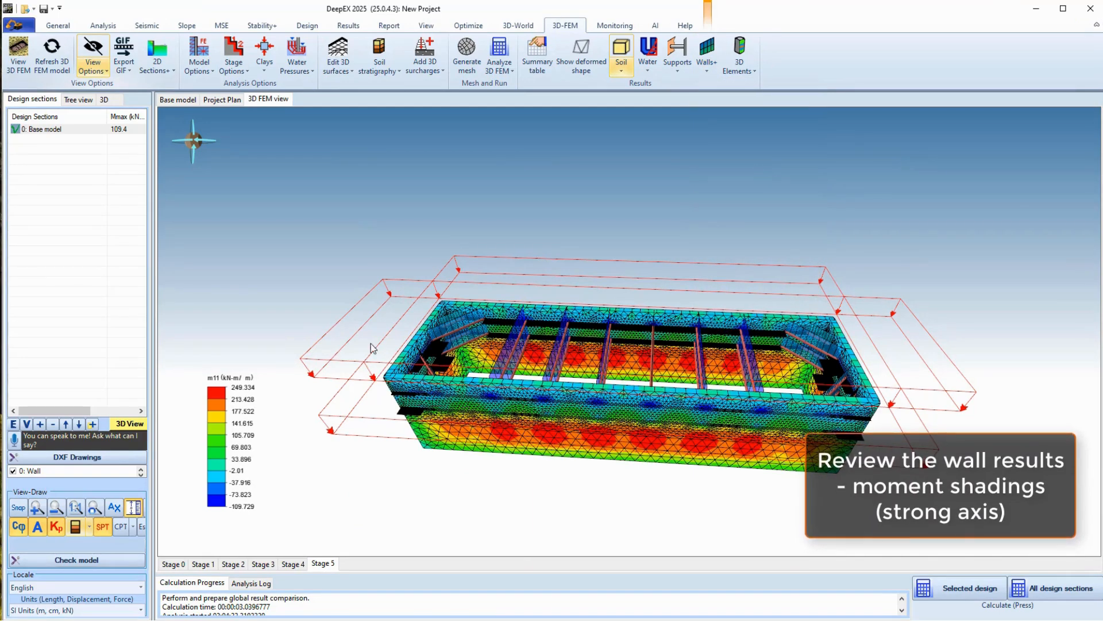
pyautogui.click(270, 567)
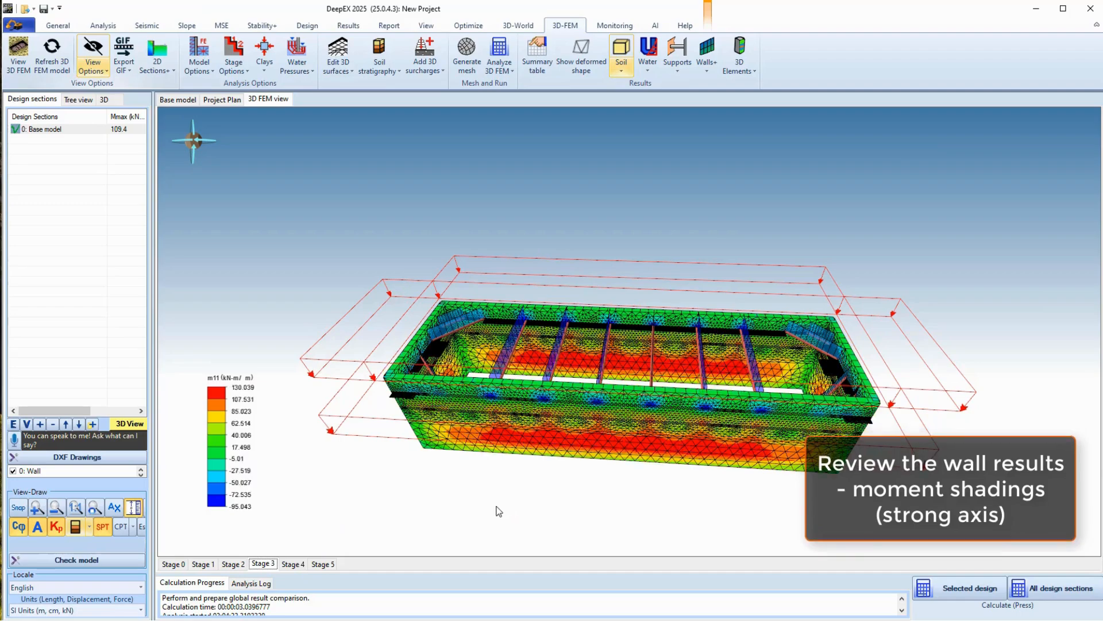
pyautogui.moveTo(767, 499); pyautogui.dragTo(190, 514)
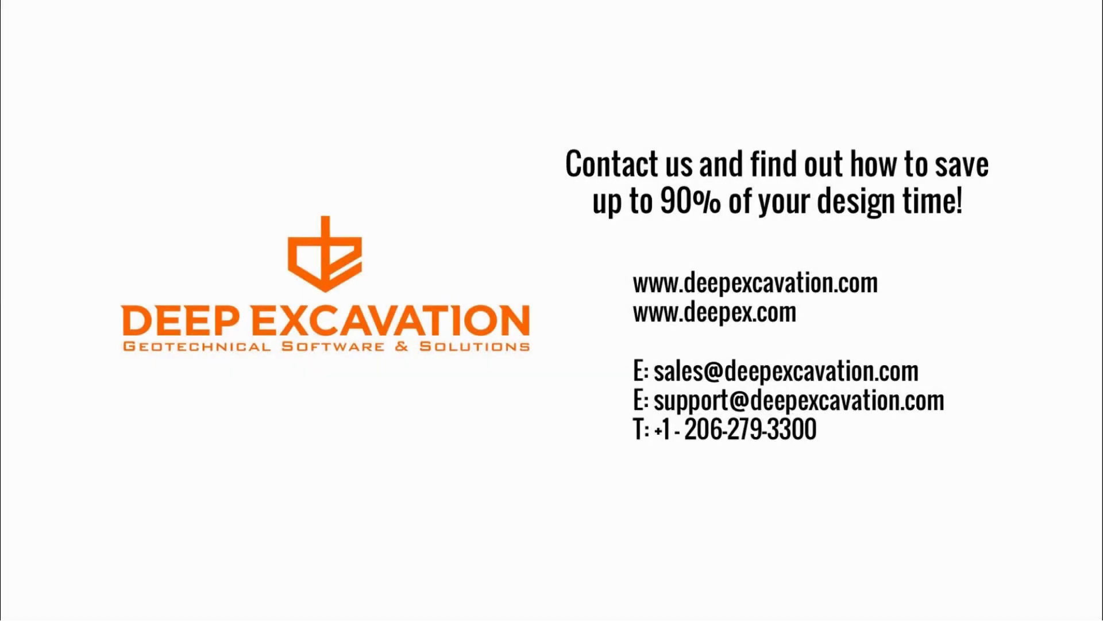